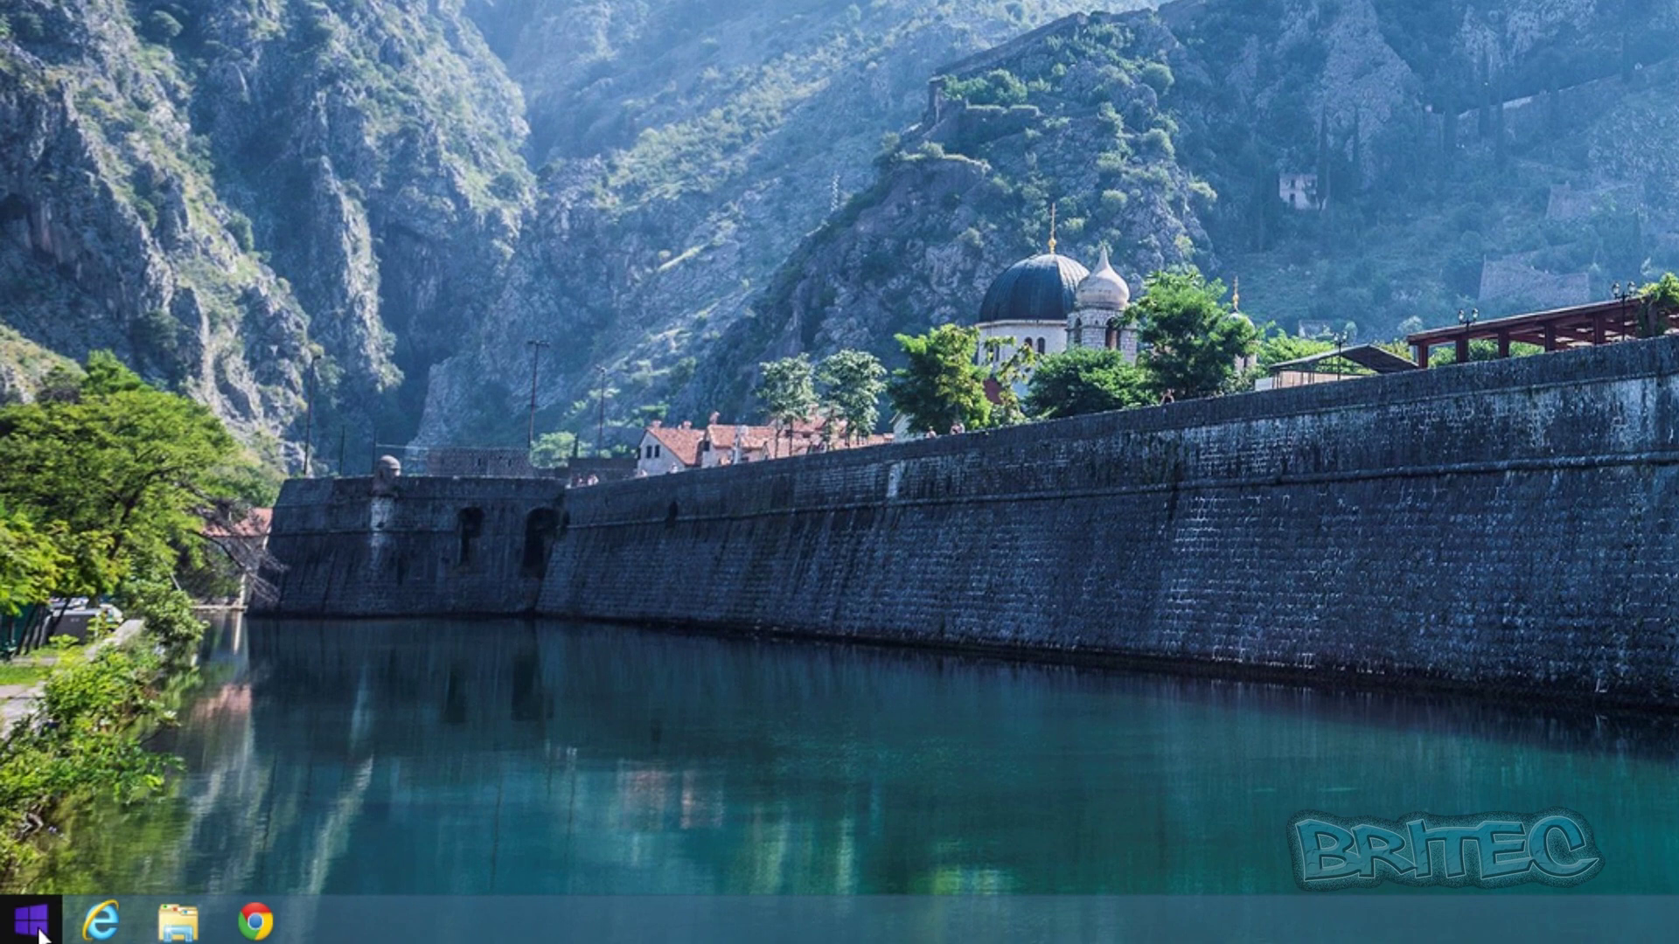
Run gpedit.msc from the Run dialog on the Start button's right-click menu.
right_click(40, 933)
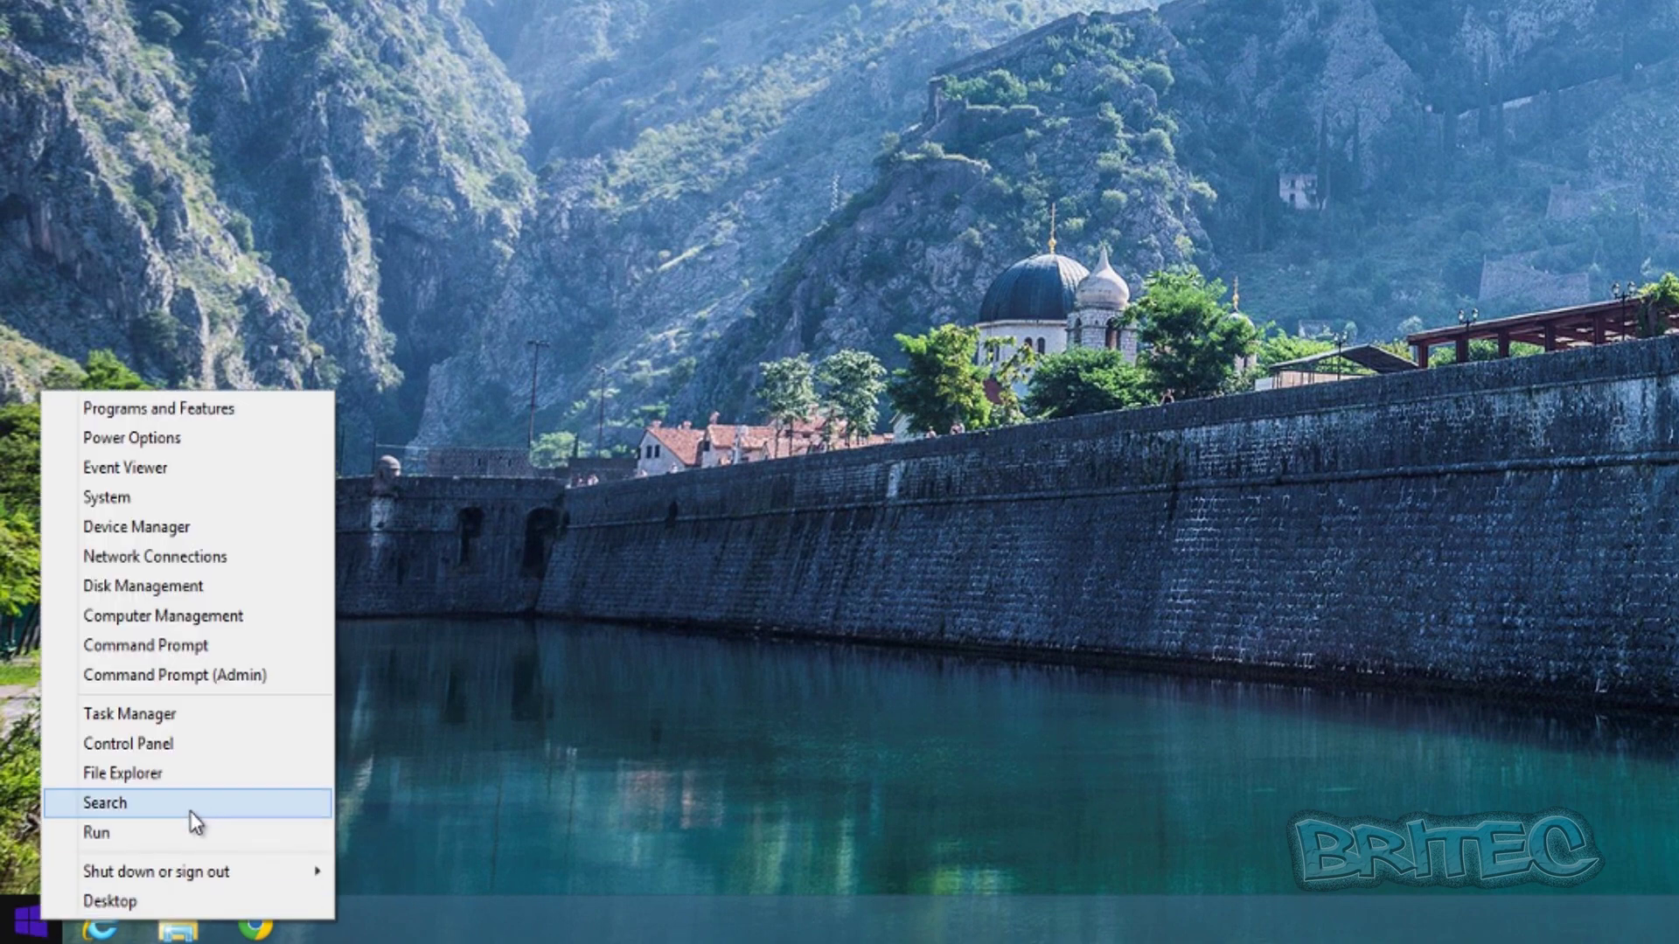
left_click(160, 836)
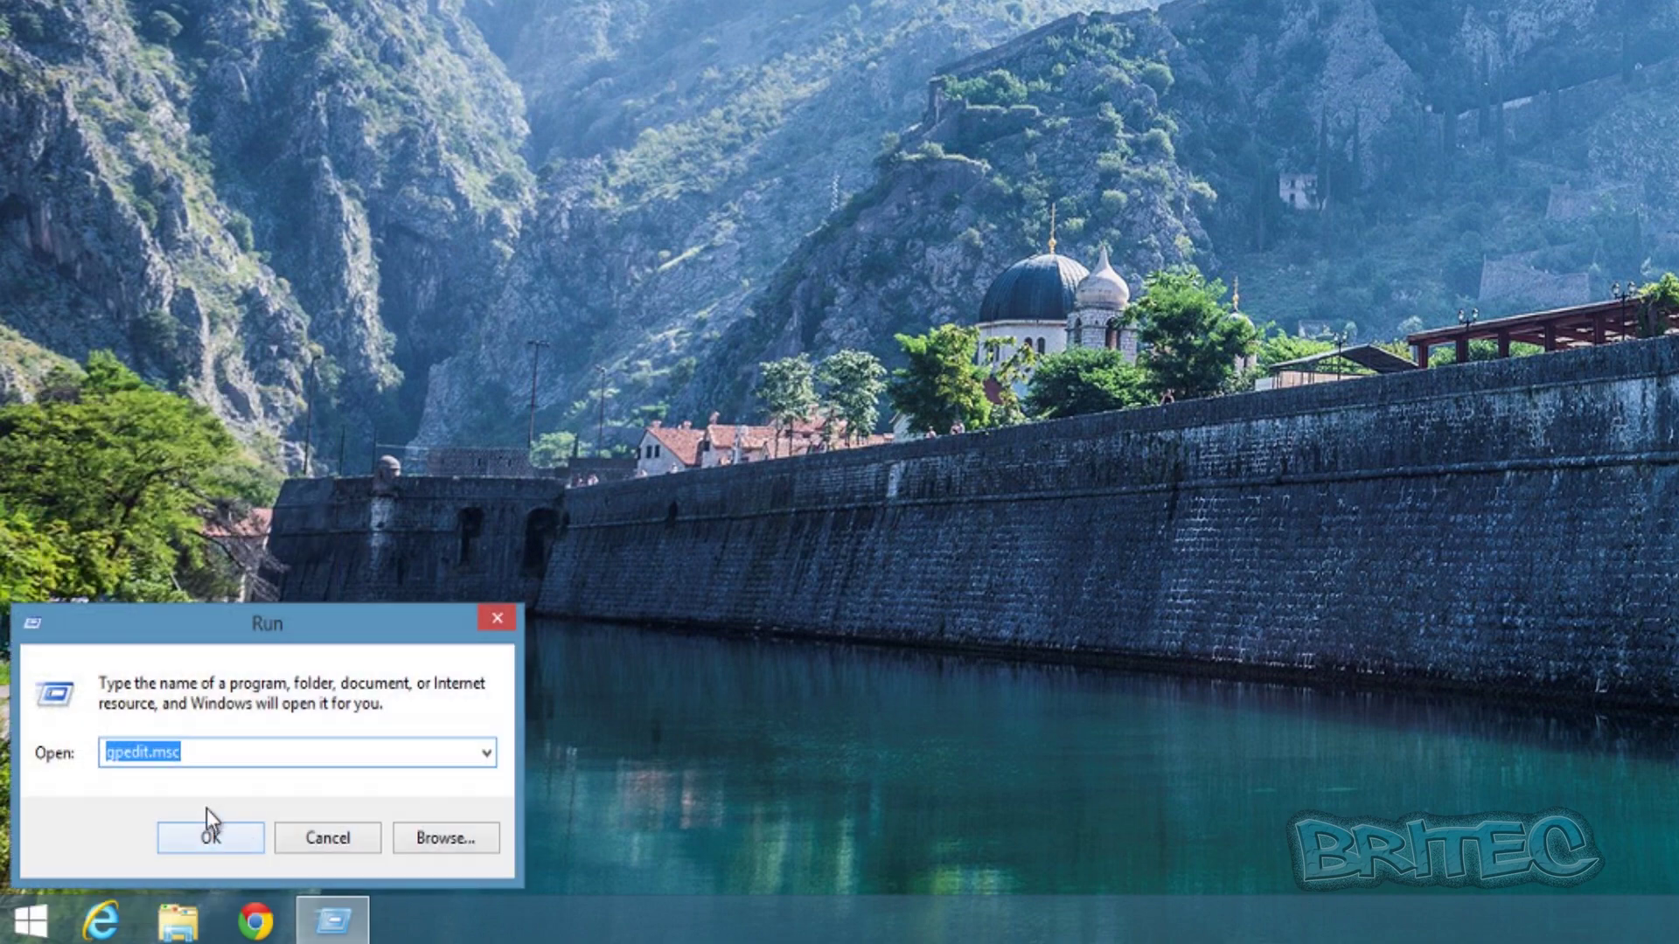
left_click(214, 754)
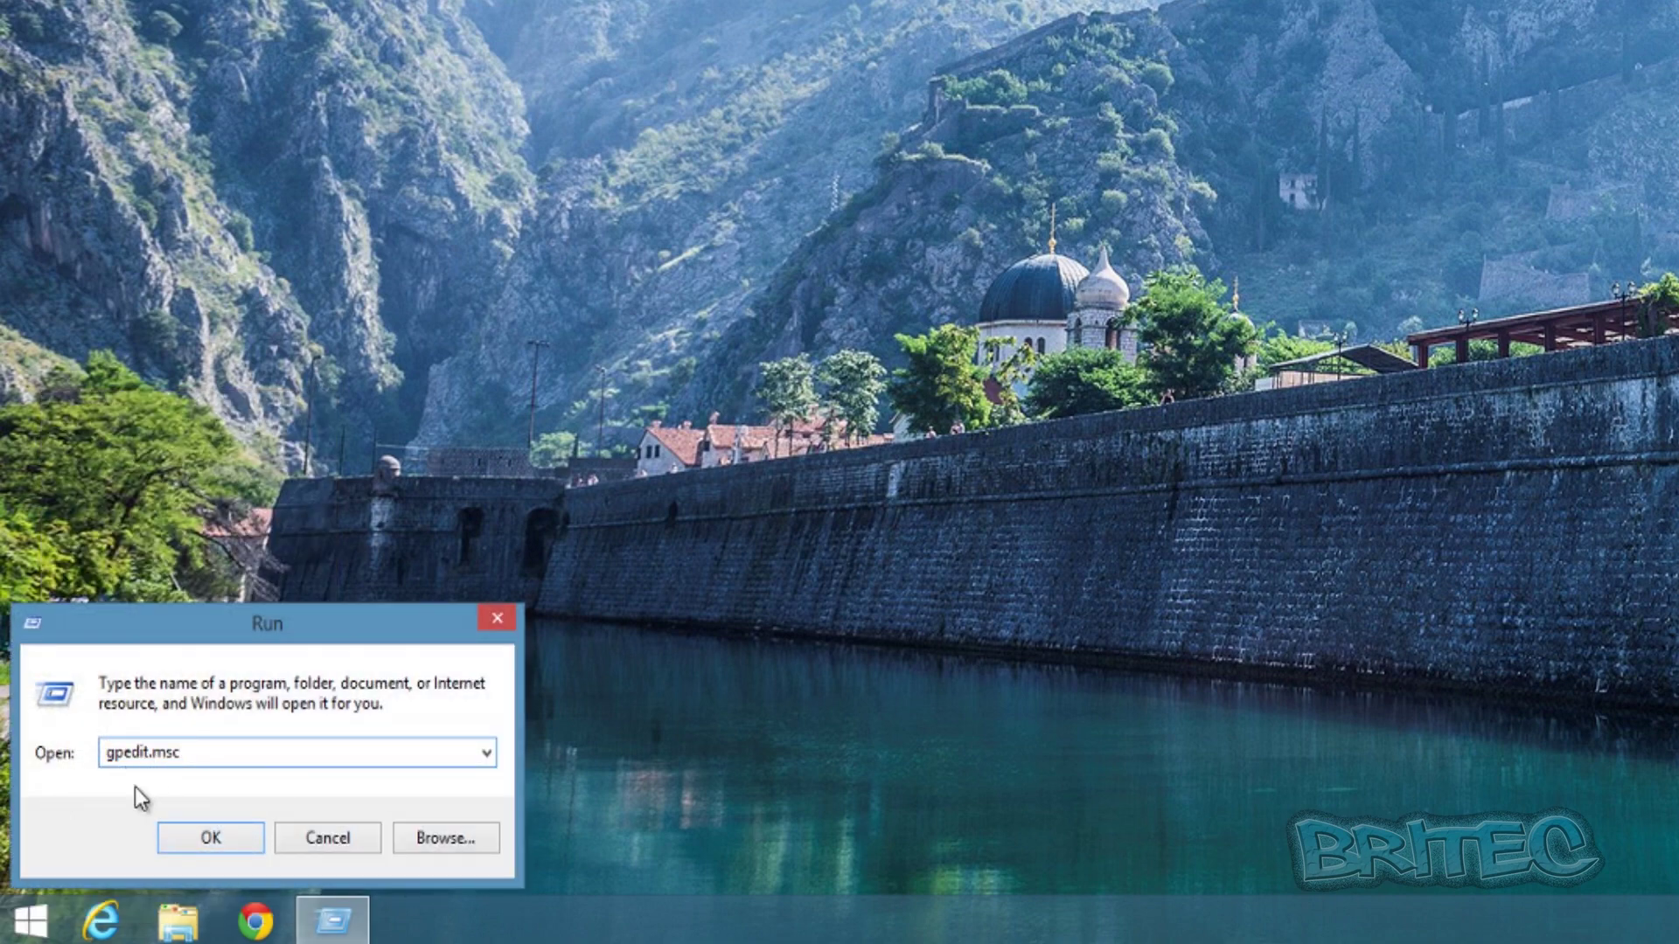
left_click(208, 840)
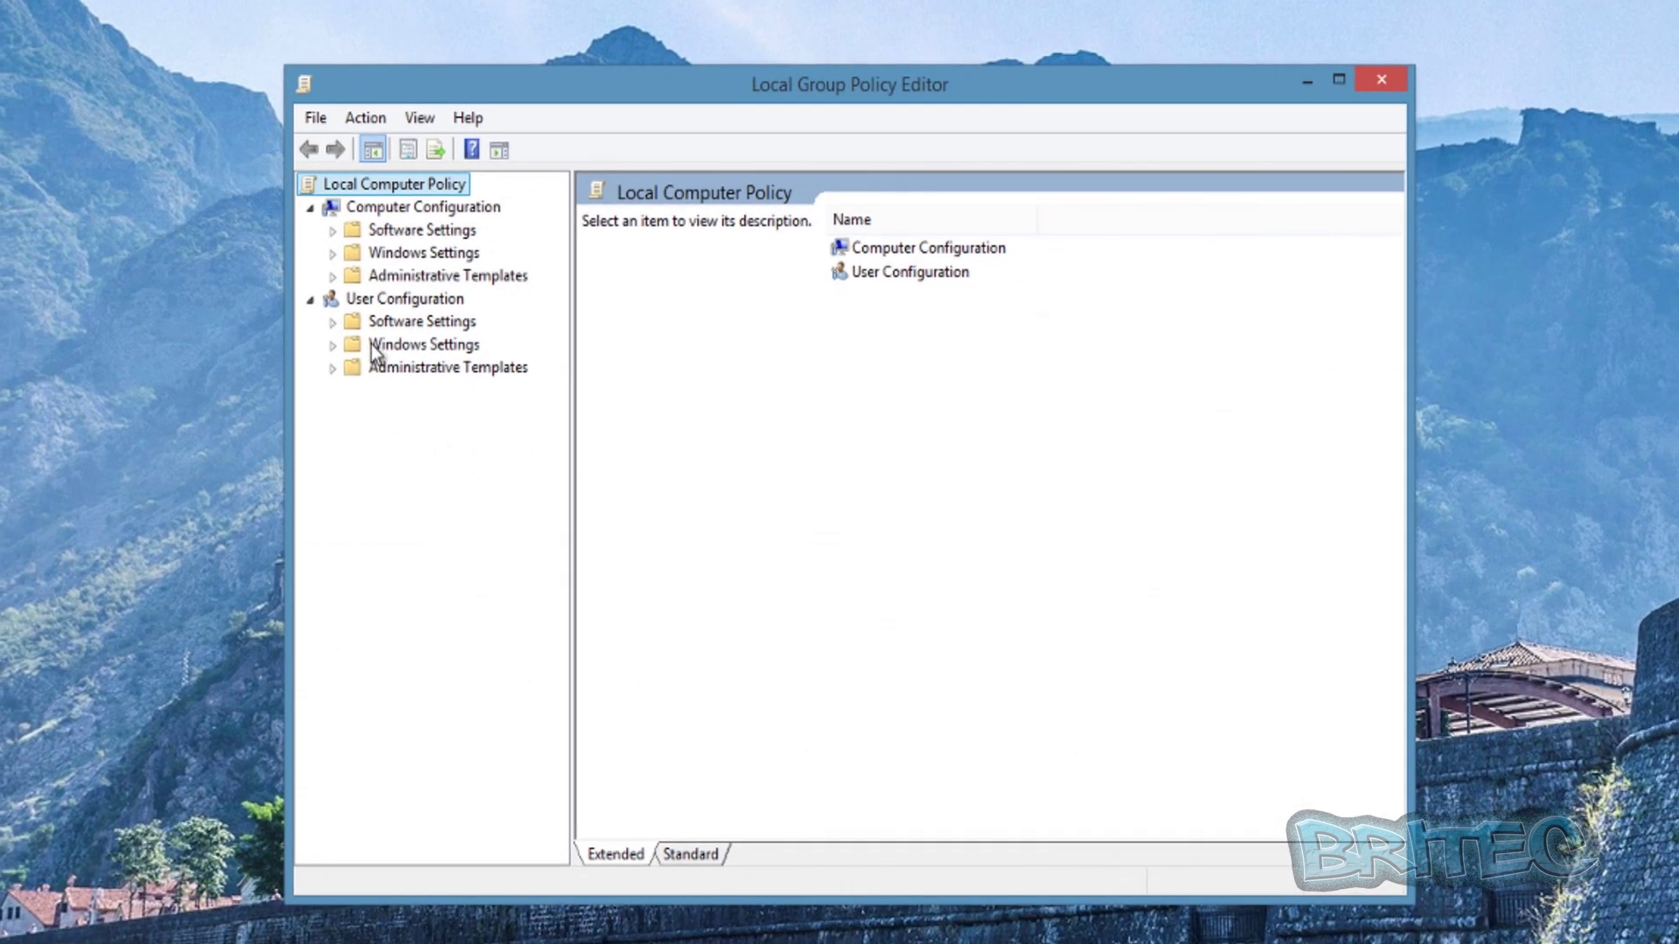
Expand Computer Configuration > Windows Settings > Security Settings > Account Policies and open Account Lockout Policy.
left_click(383, 210)
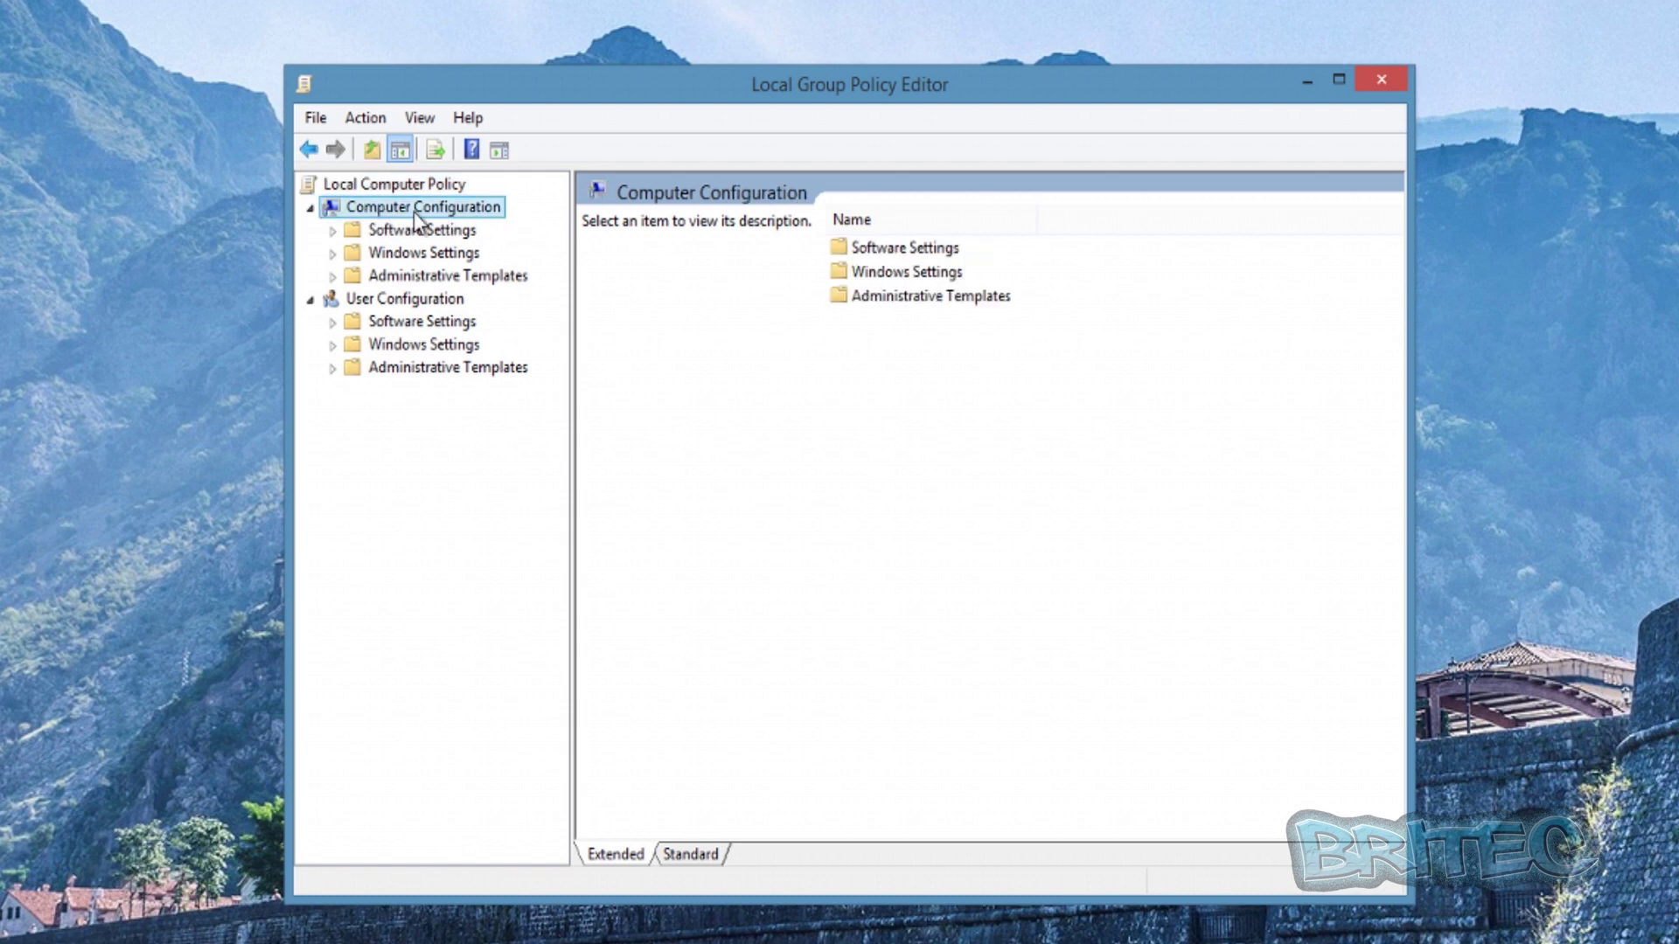
left_click(381, 254)
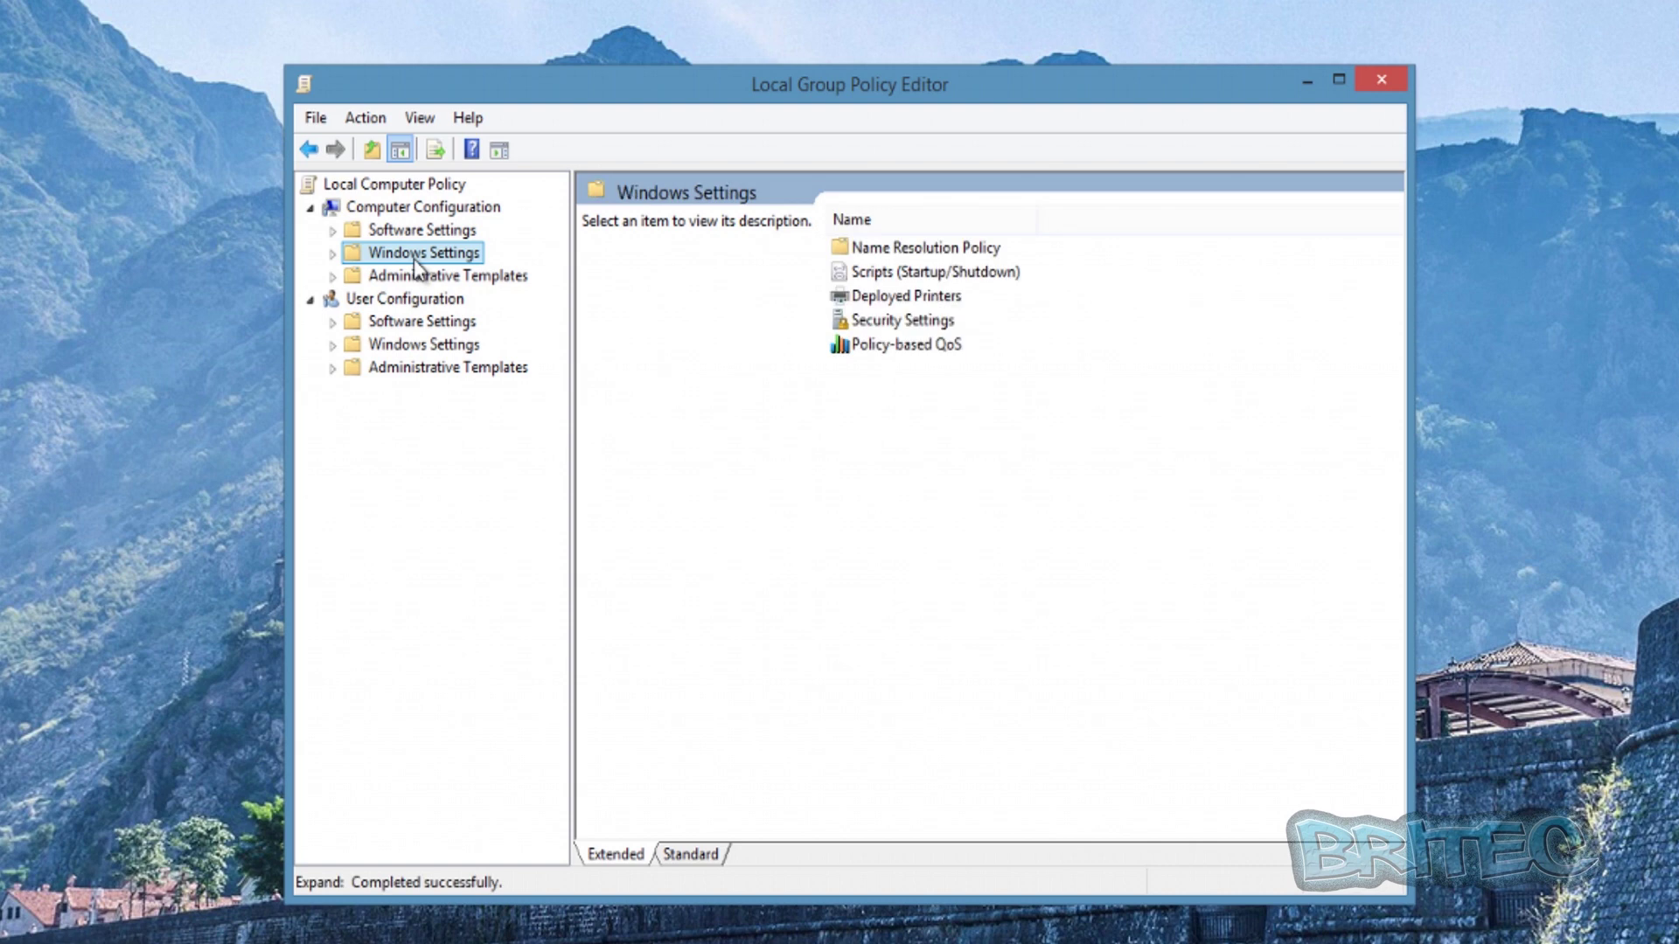
left_click(337, 253)
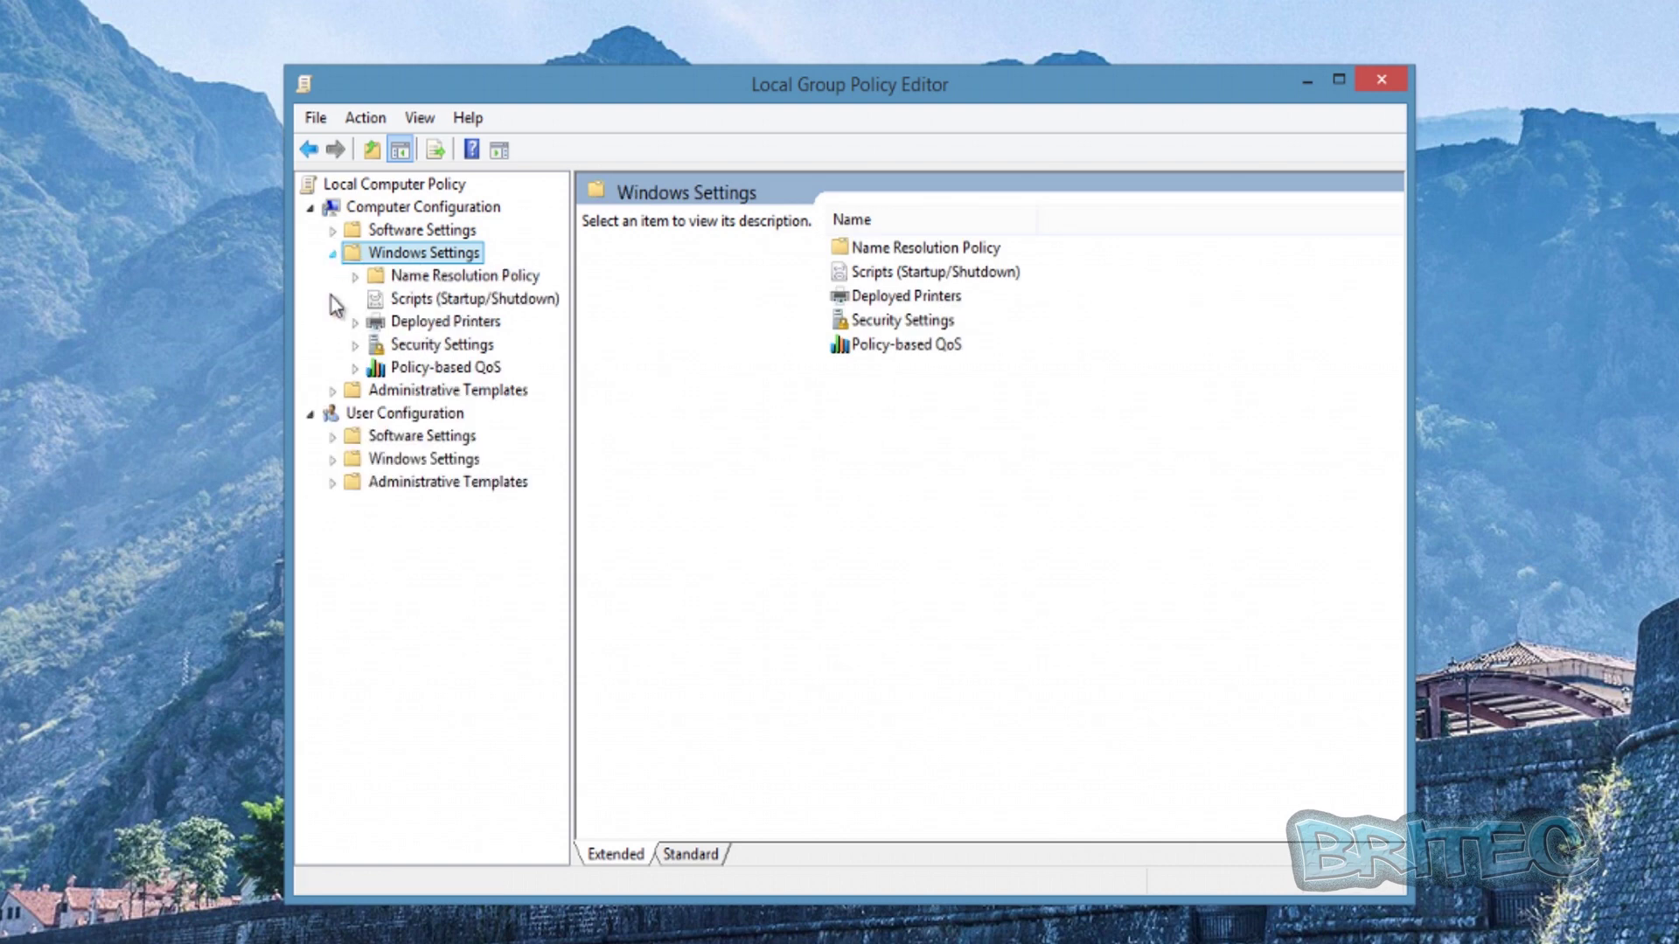
left_click(410, 347)
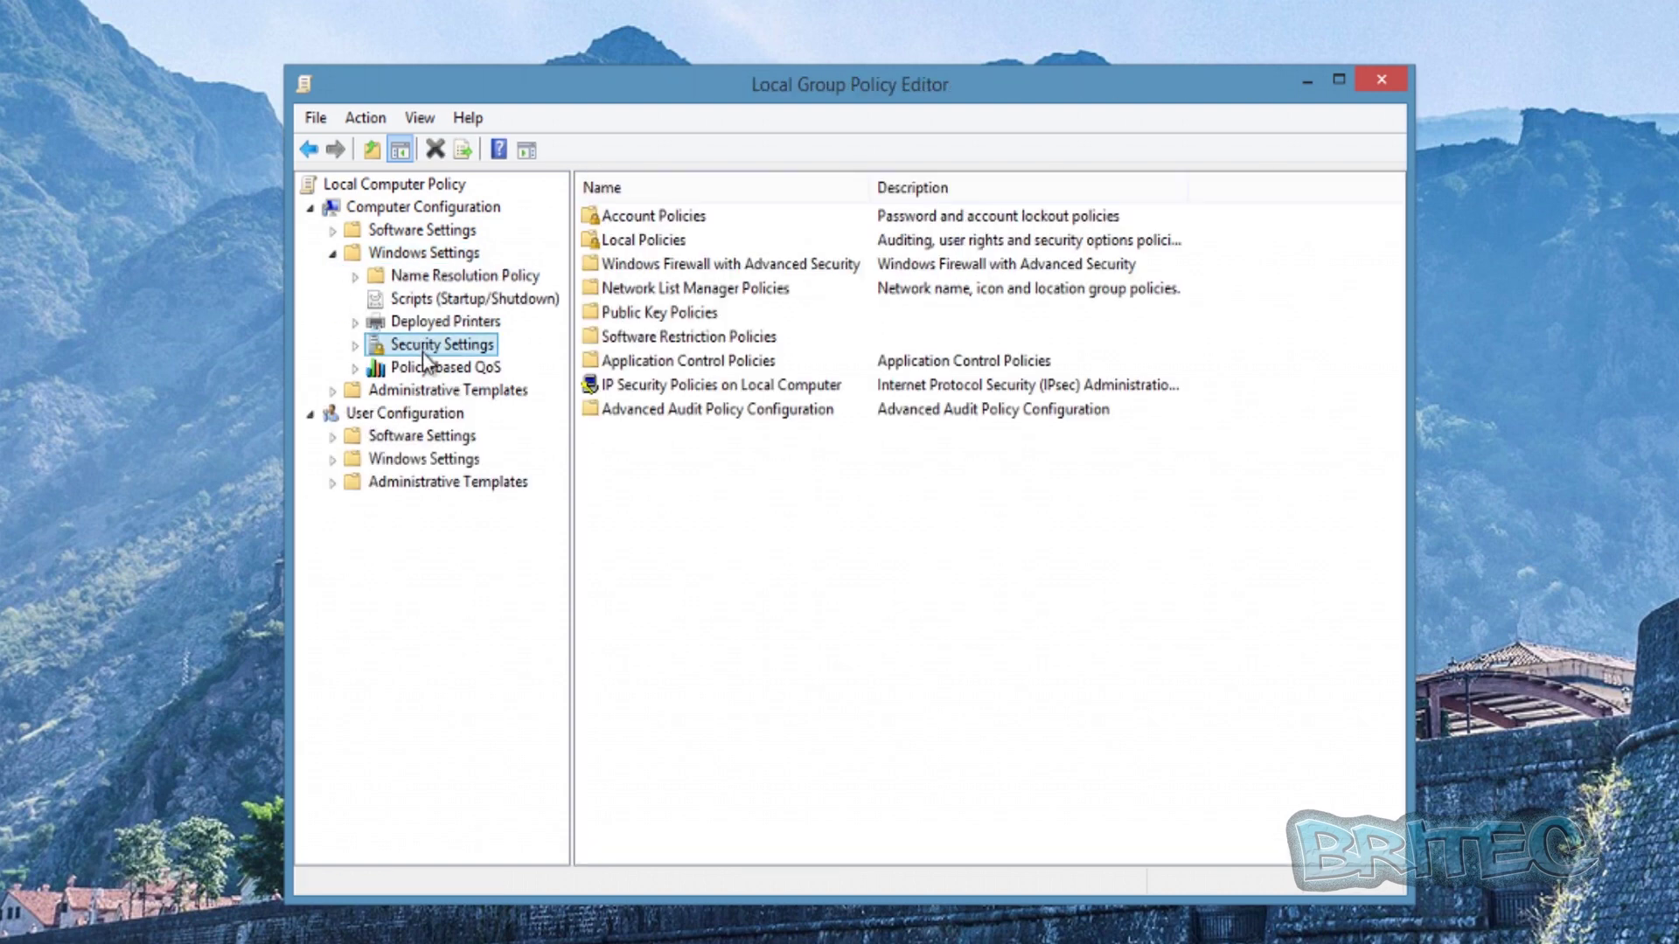
left_click(356, 345)
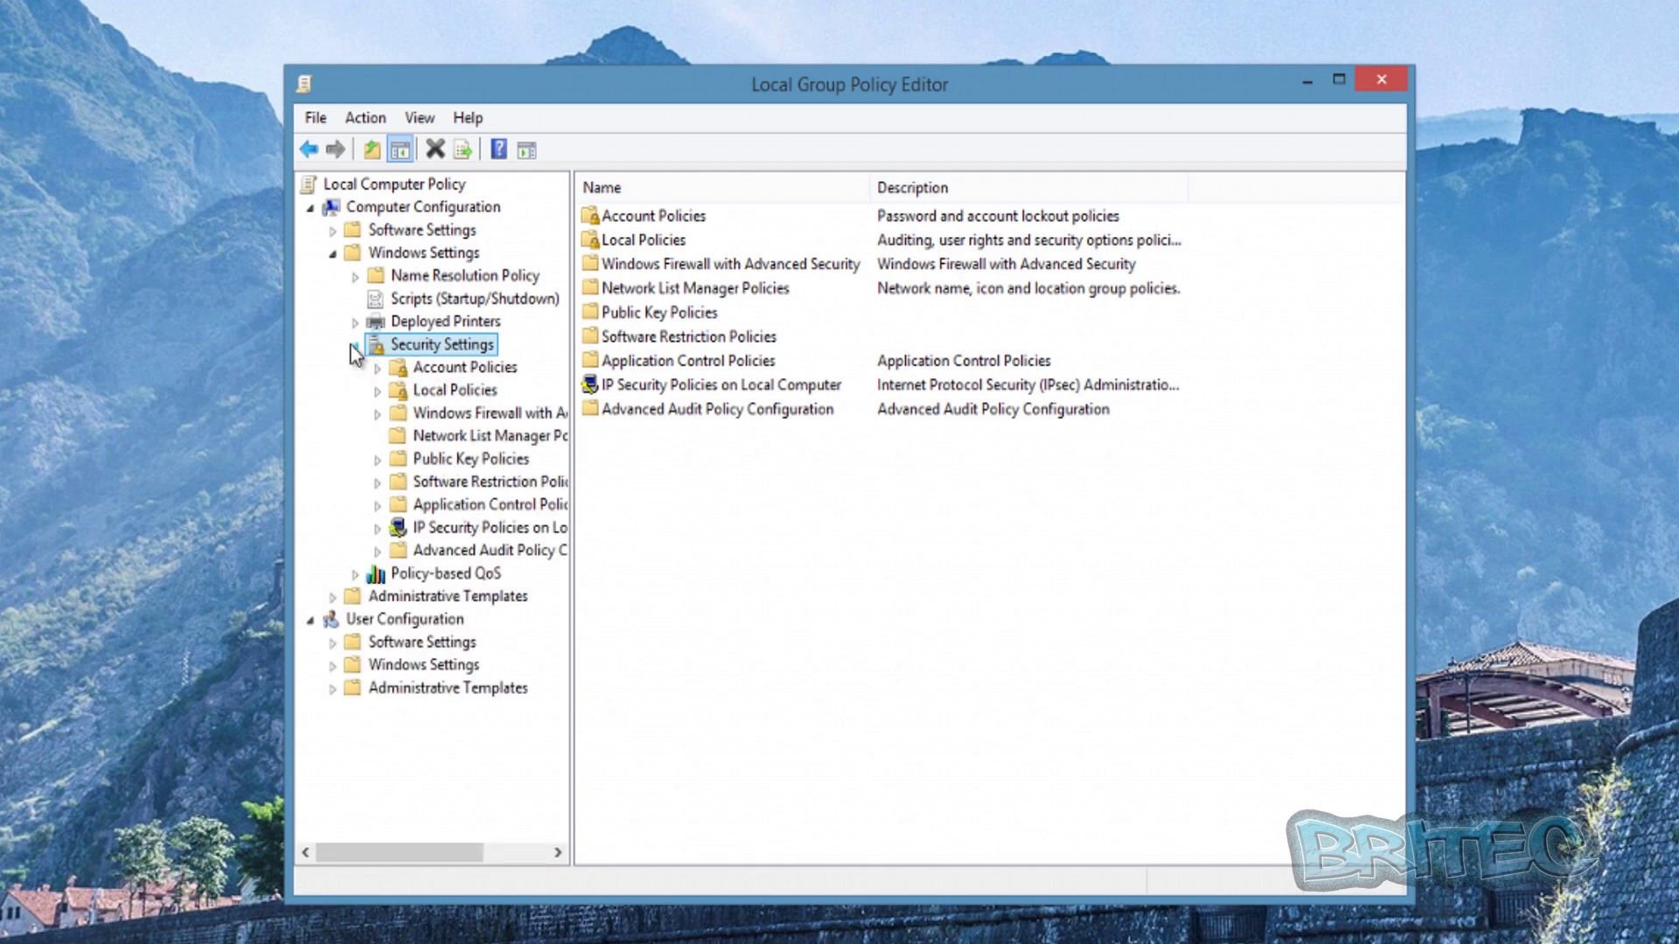
left_click(439, 371)
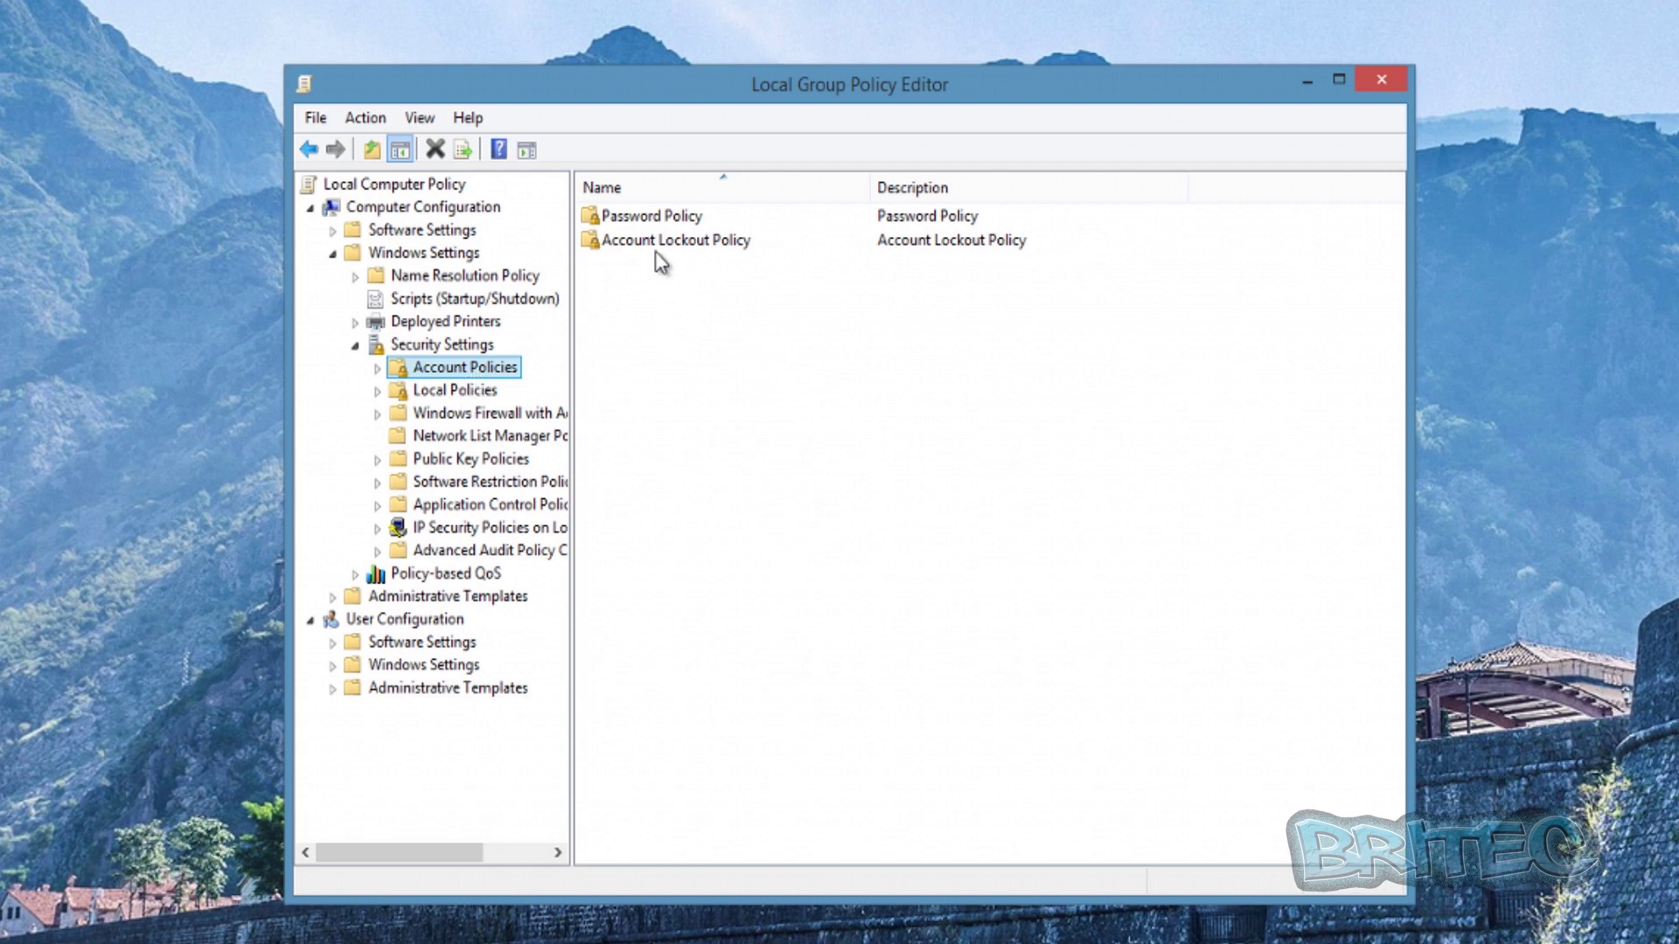
left_click(377, 369)
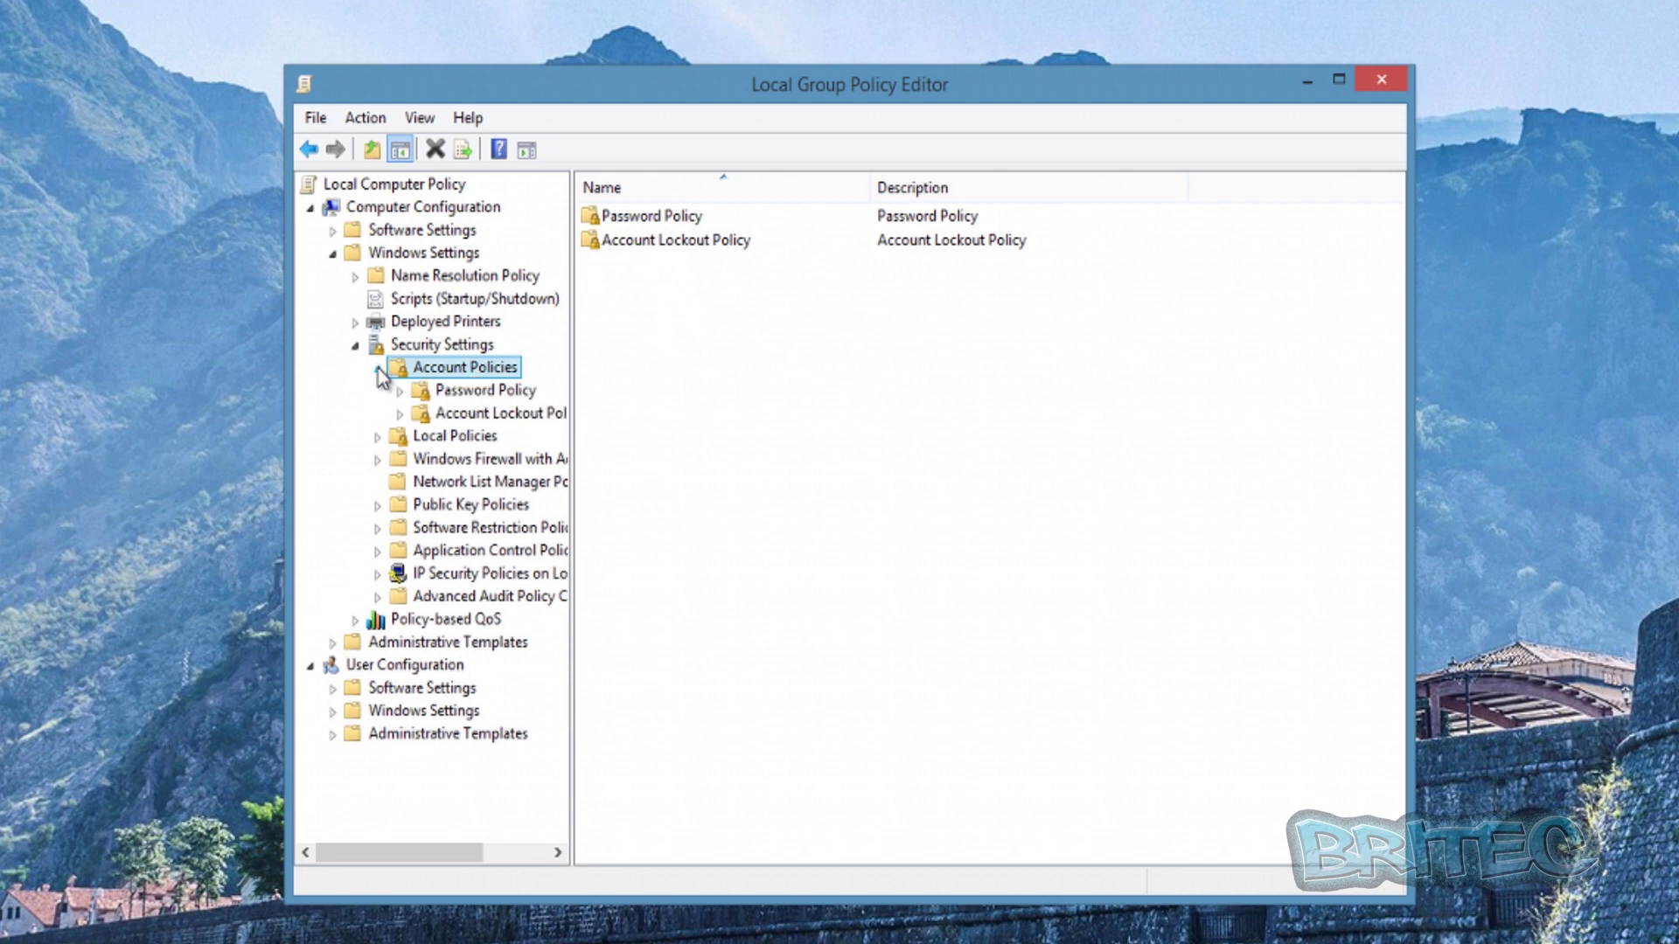
double_click(679, 244)
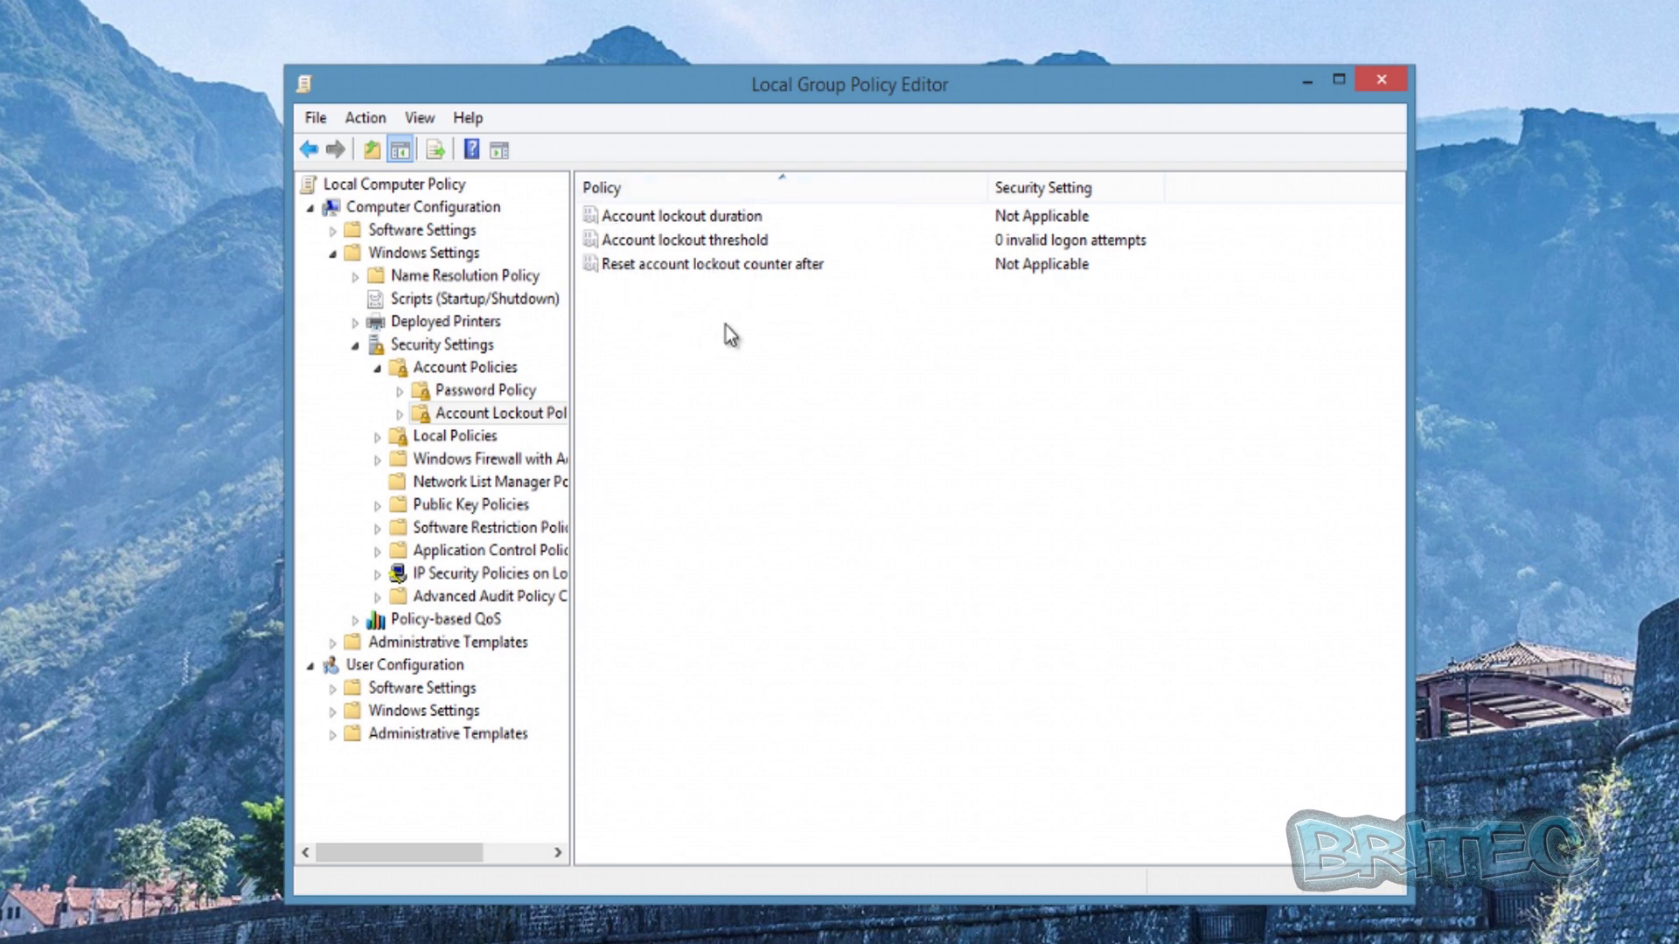
Set Account lockout threshold to 3 attempts, accepting the suggested 30-minute duration and reset values.
left_click(724, 245)
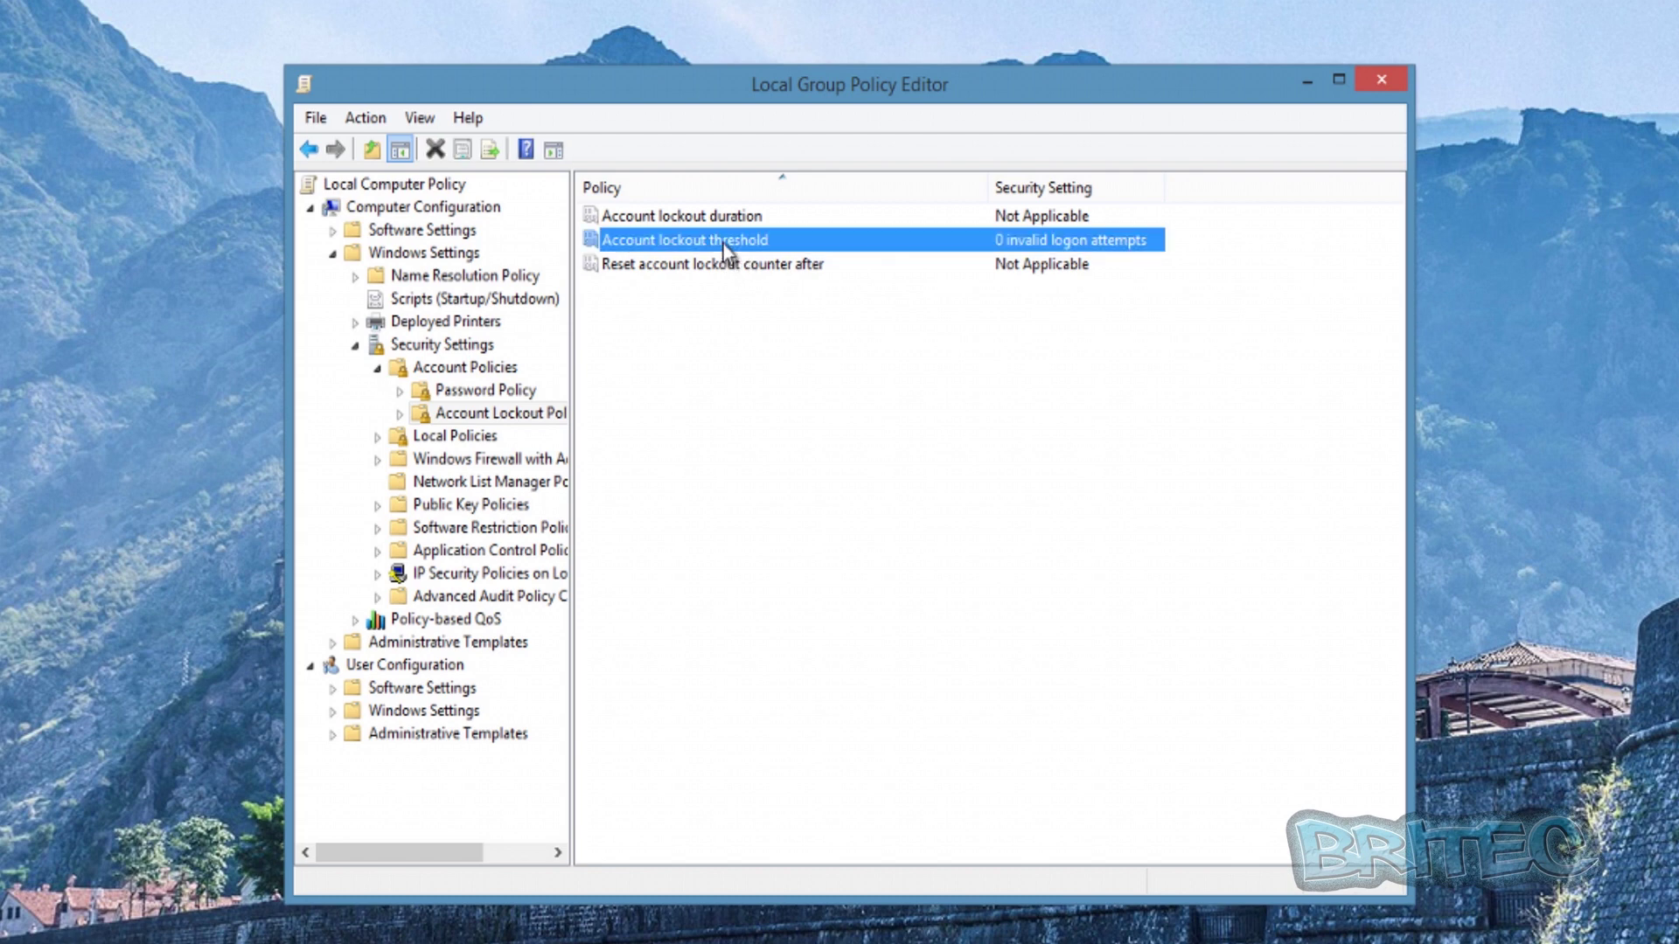
right_click(722, 244)
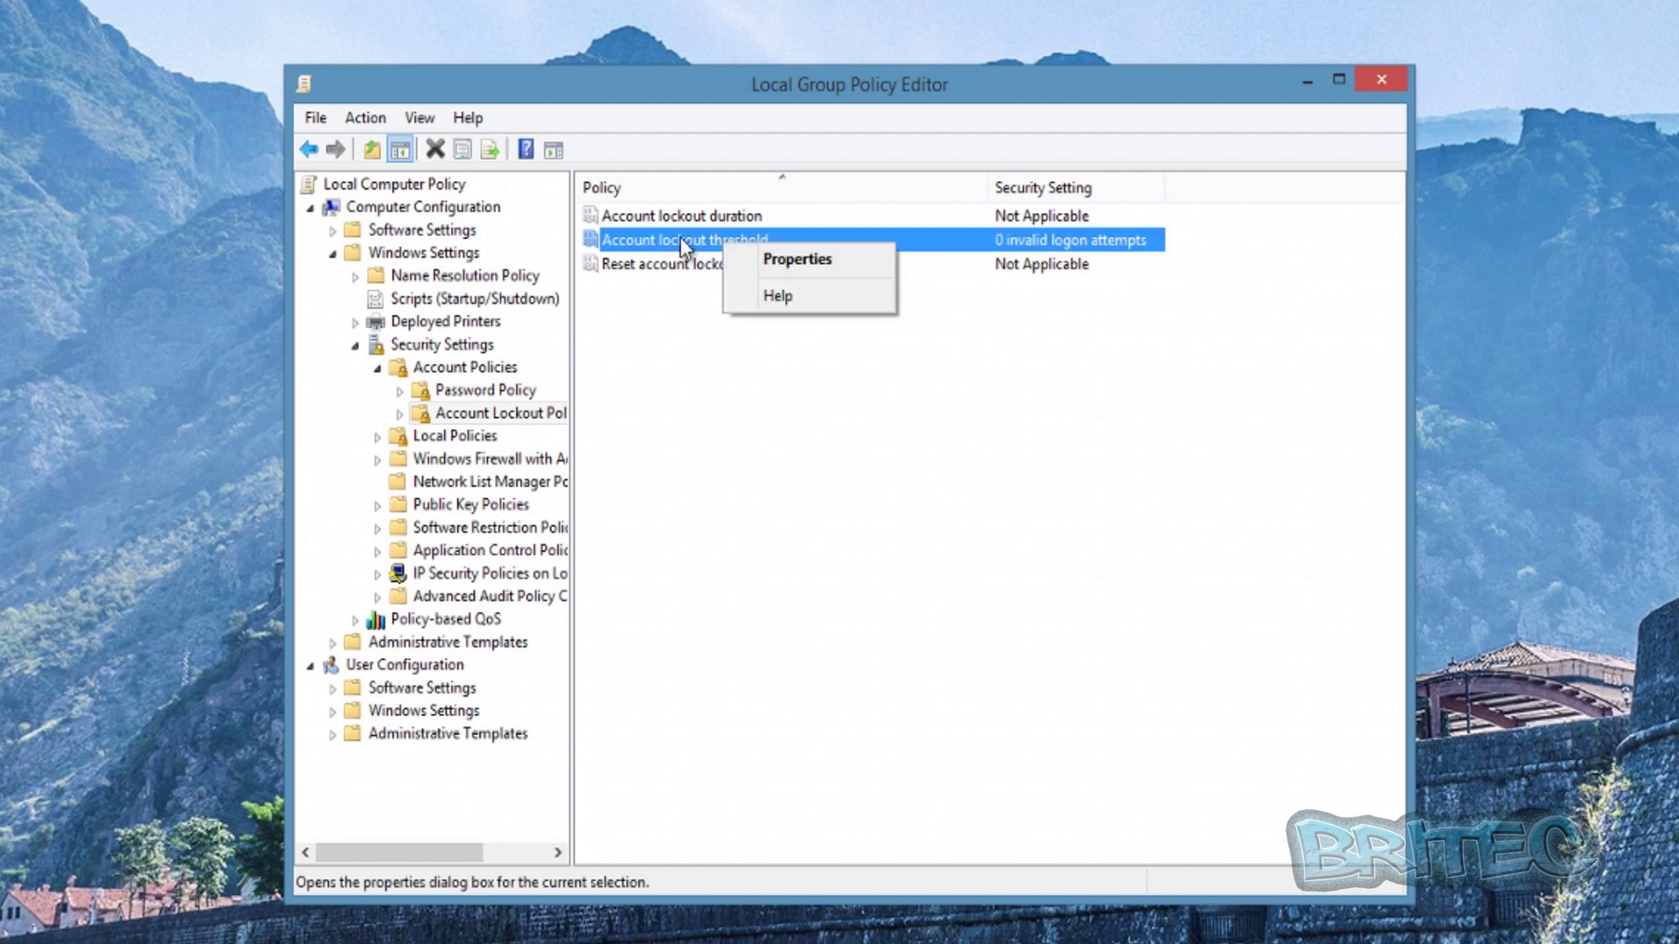
left_click(799, 265)
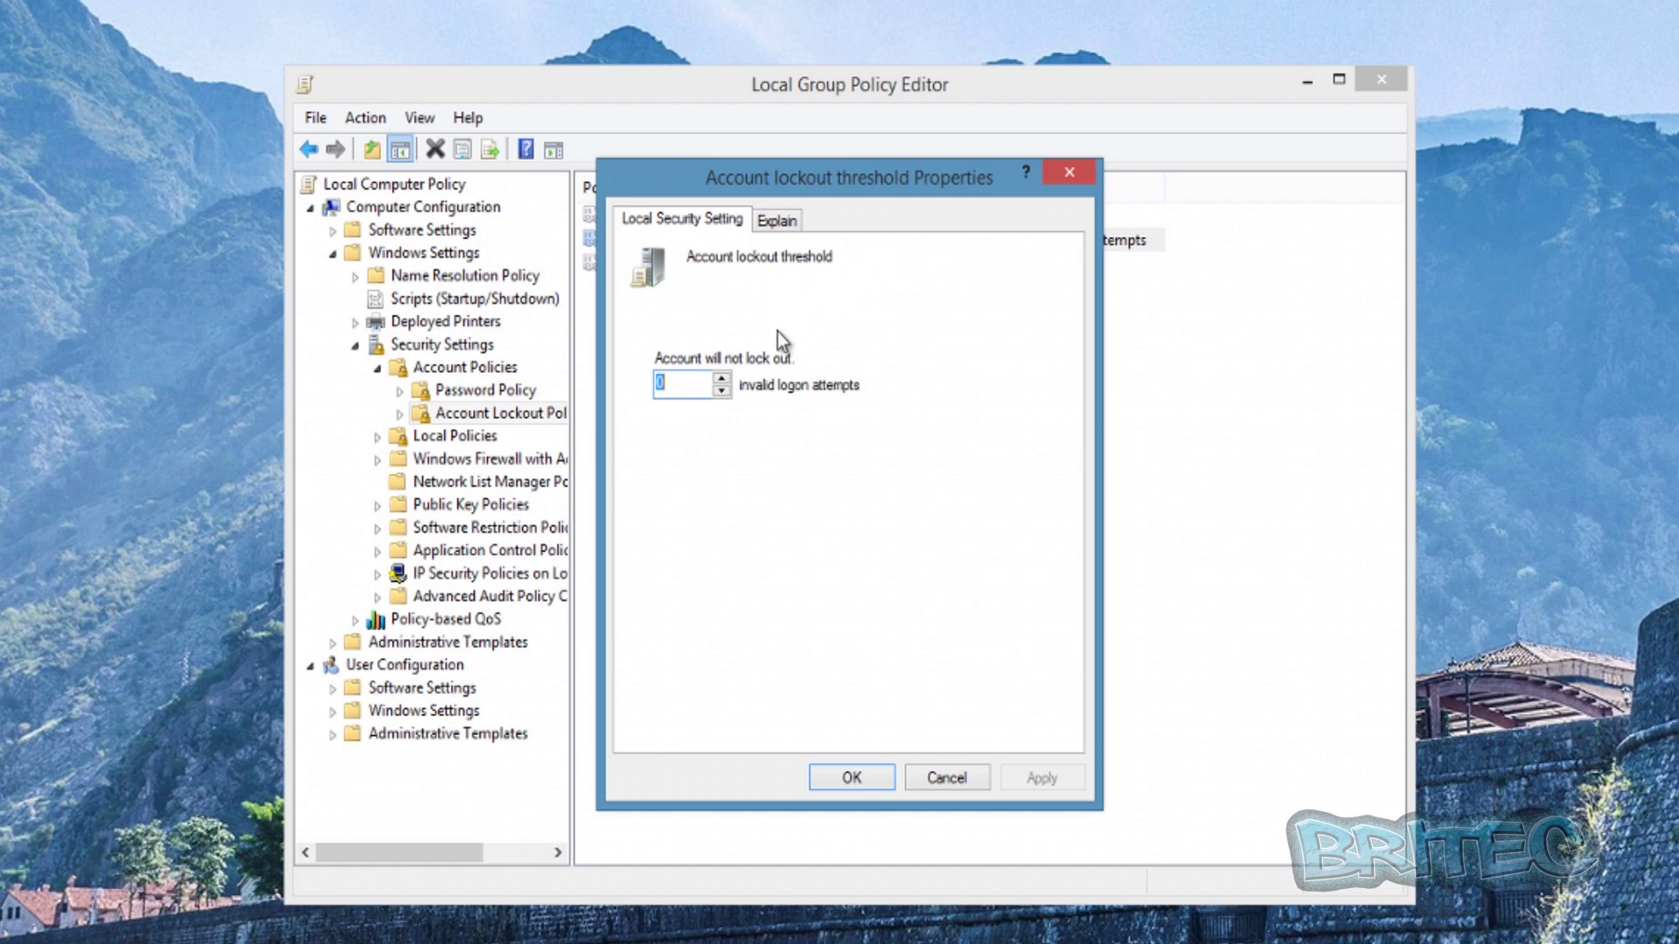
left_click(725, 378)
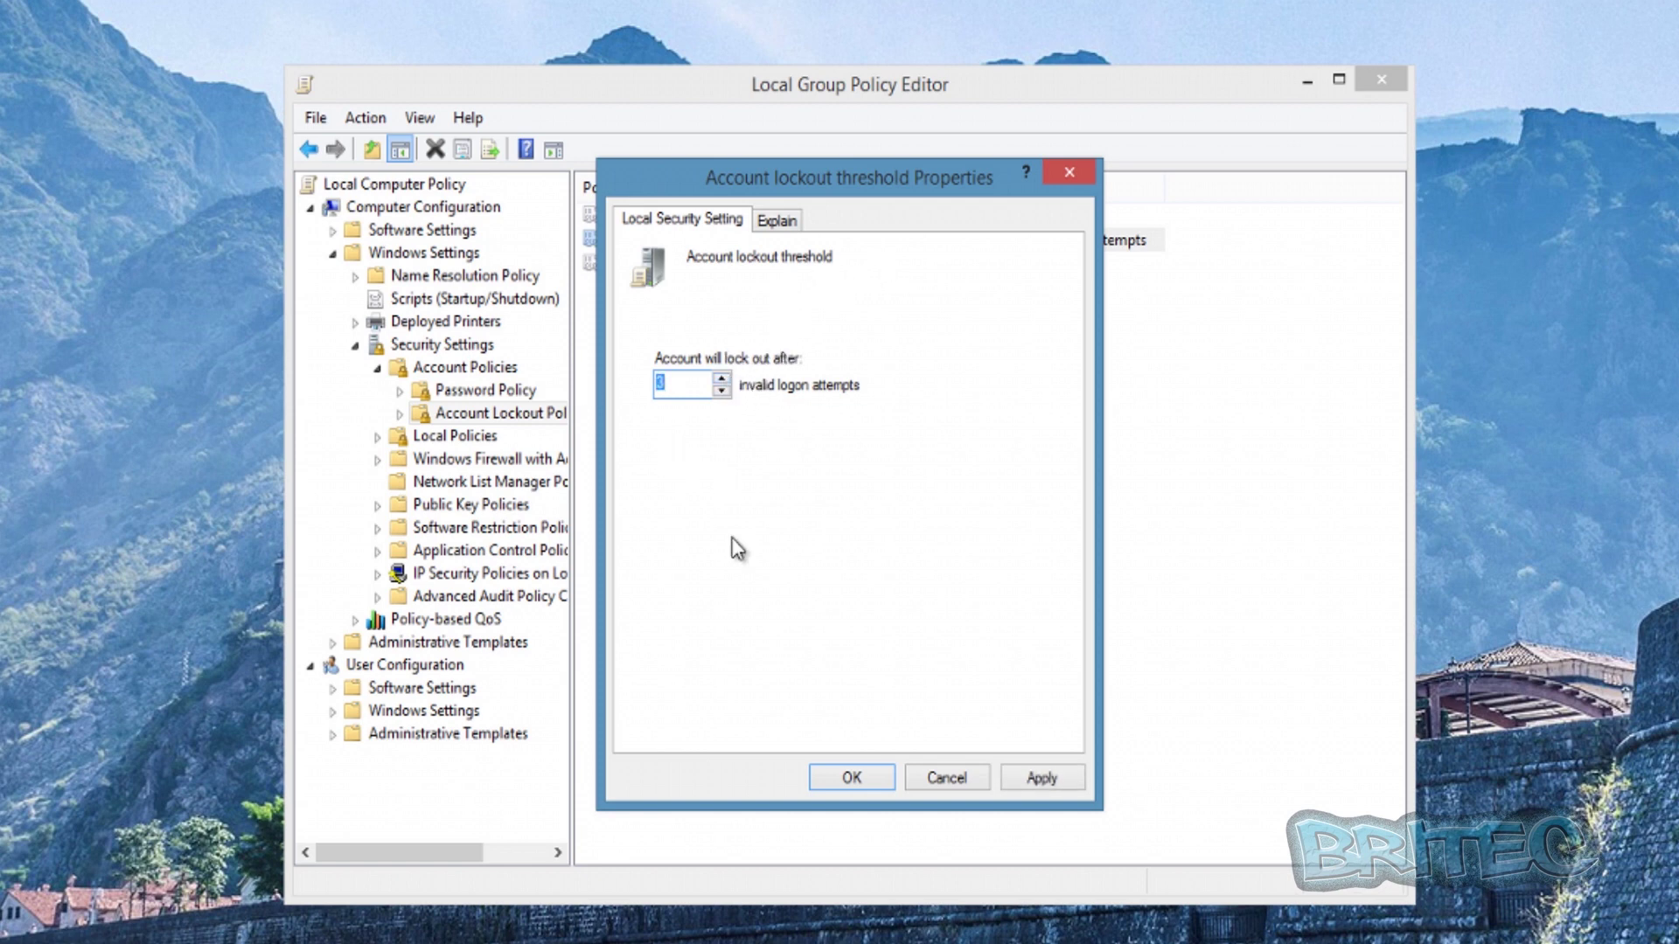
type("3")
left_click(1055, 778)
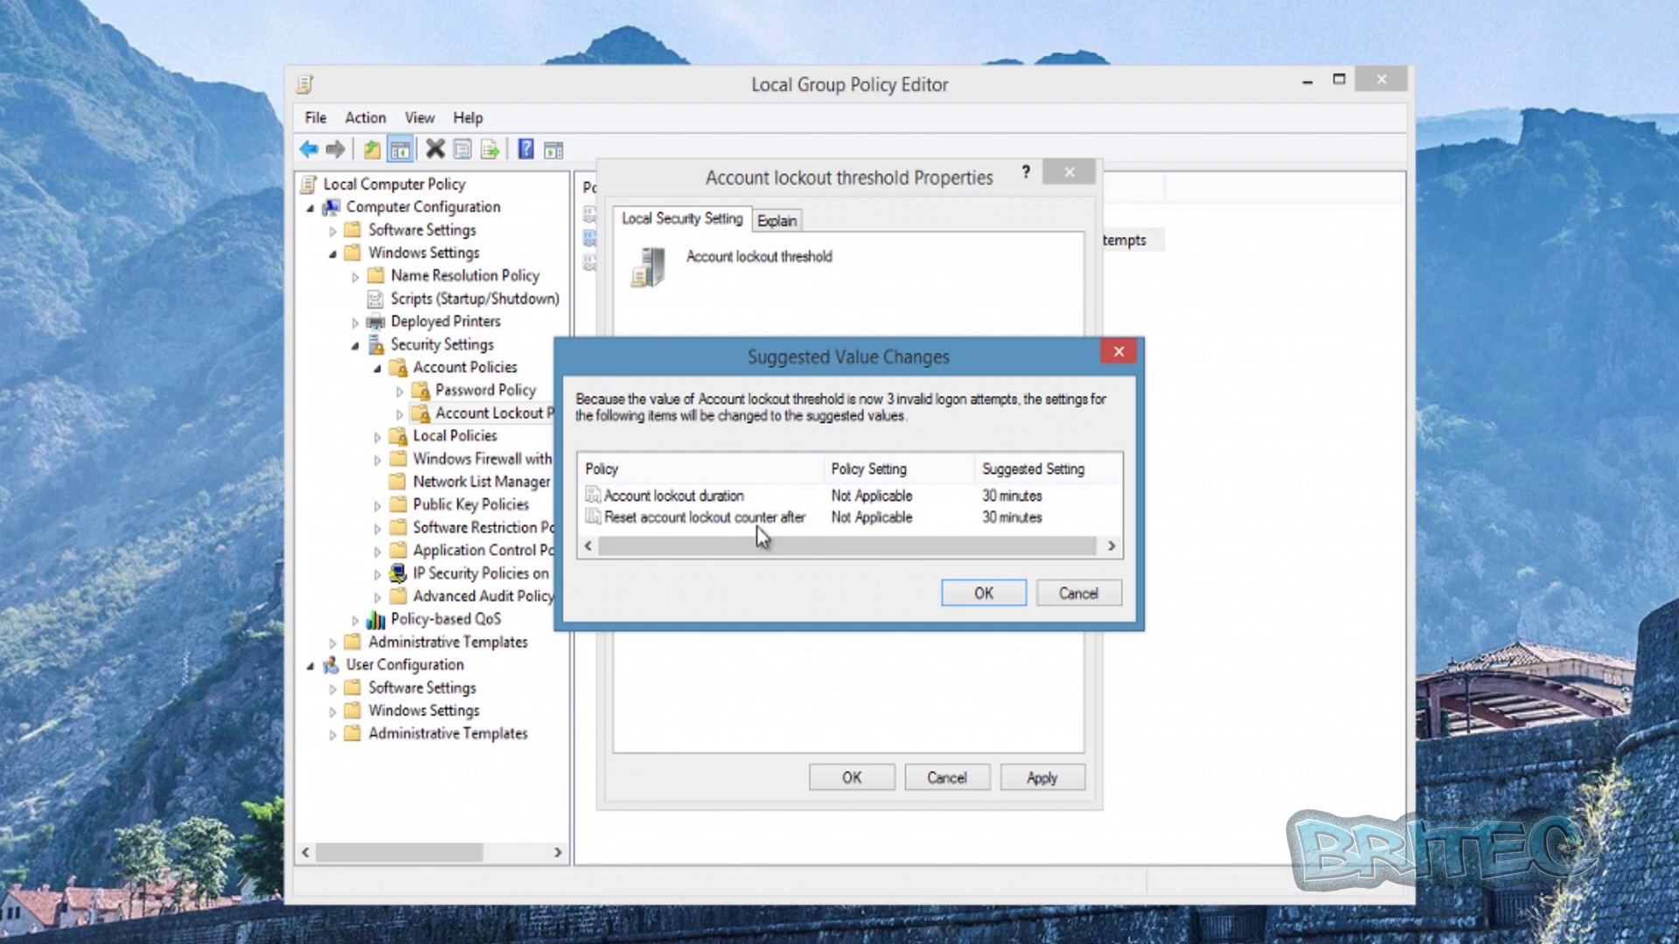
left_click(988, 597)
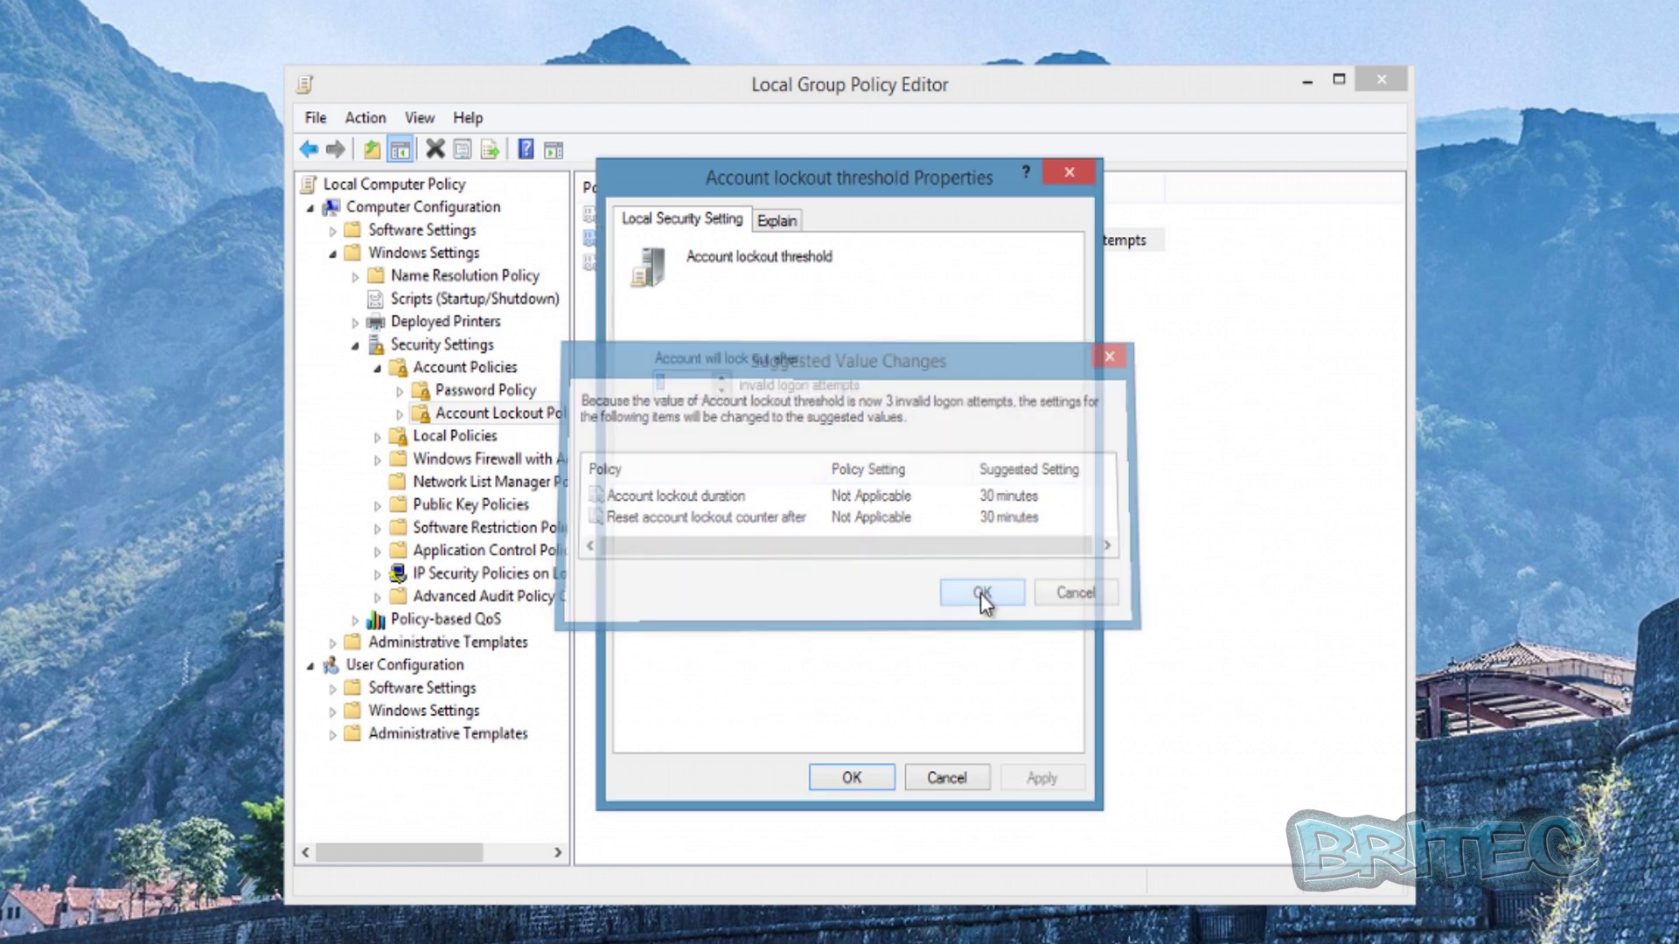
left_click(852, 777)
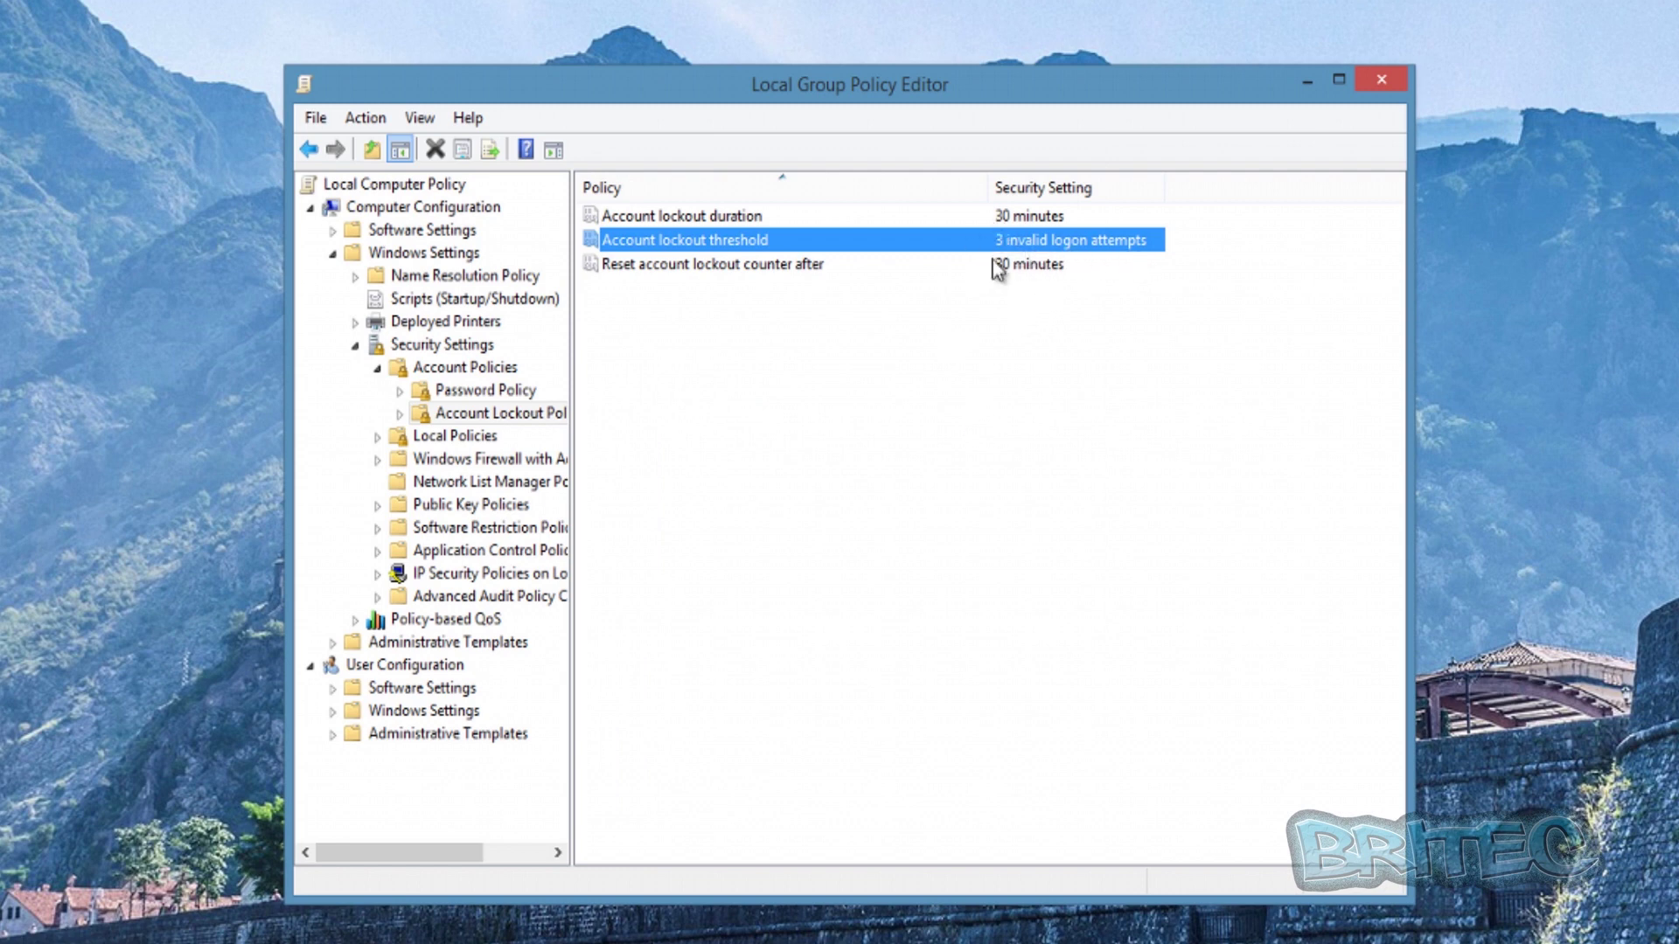
Review Account lockout duration and close it, leaving it at 30 minutes.
left_click(1021, 216)
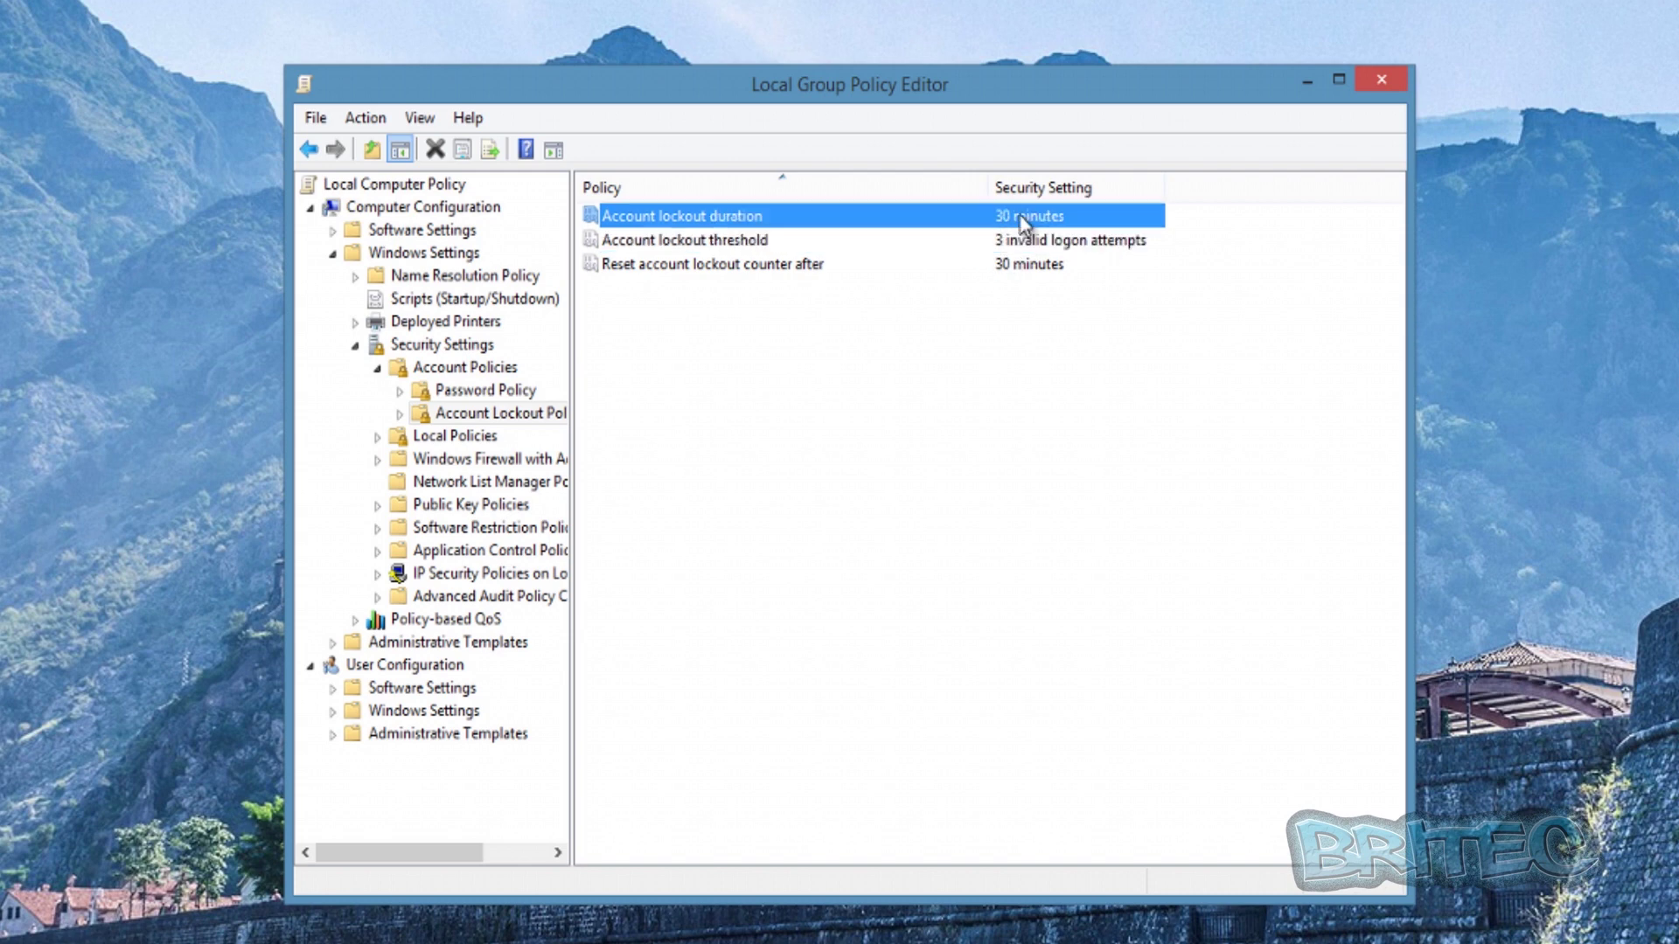
double_click(1000, 216)
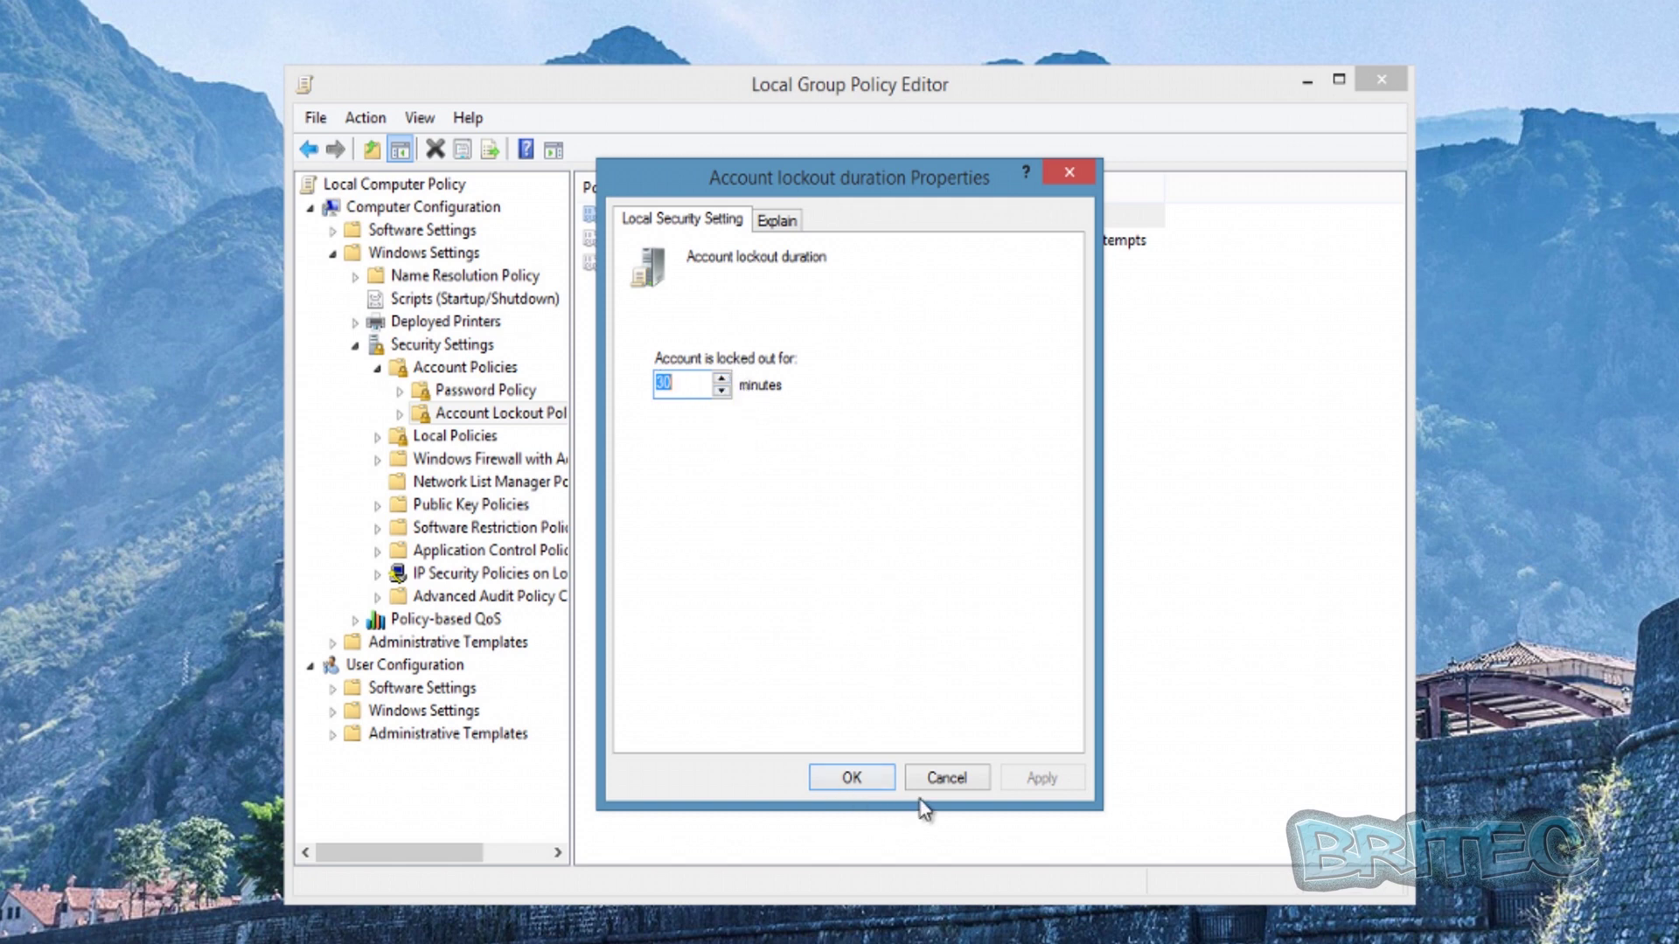
left_click(940, 776)
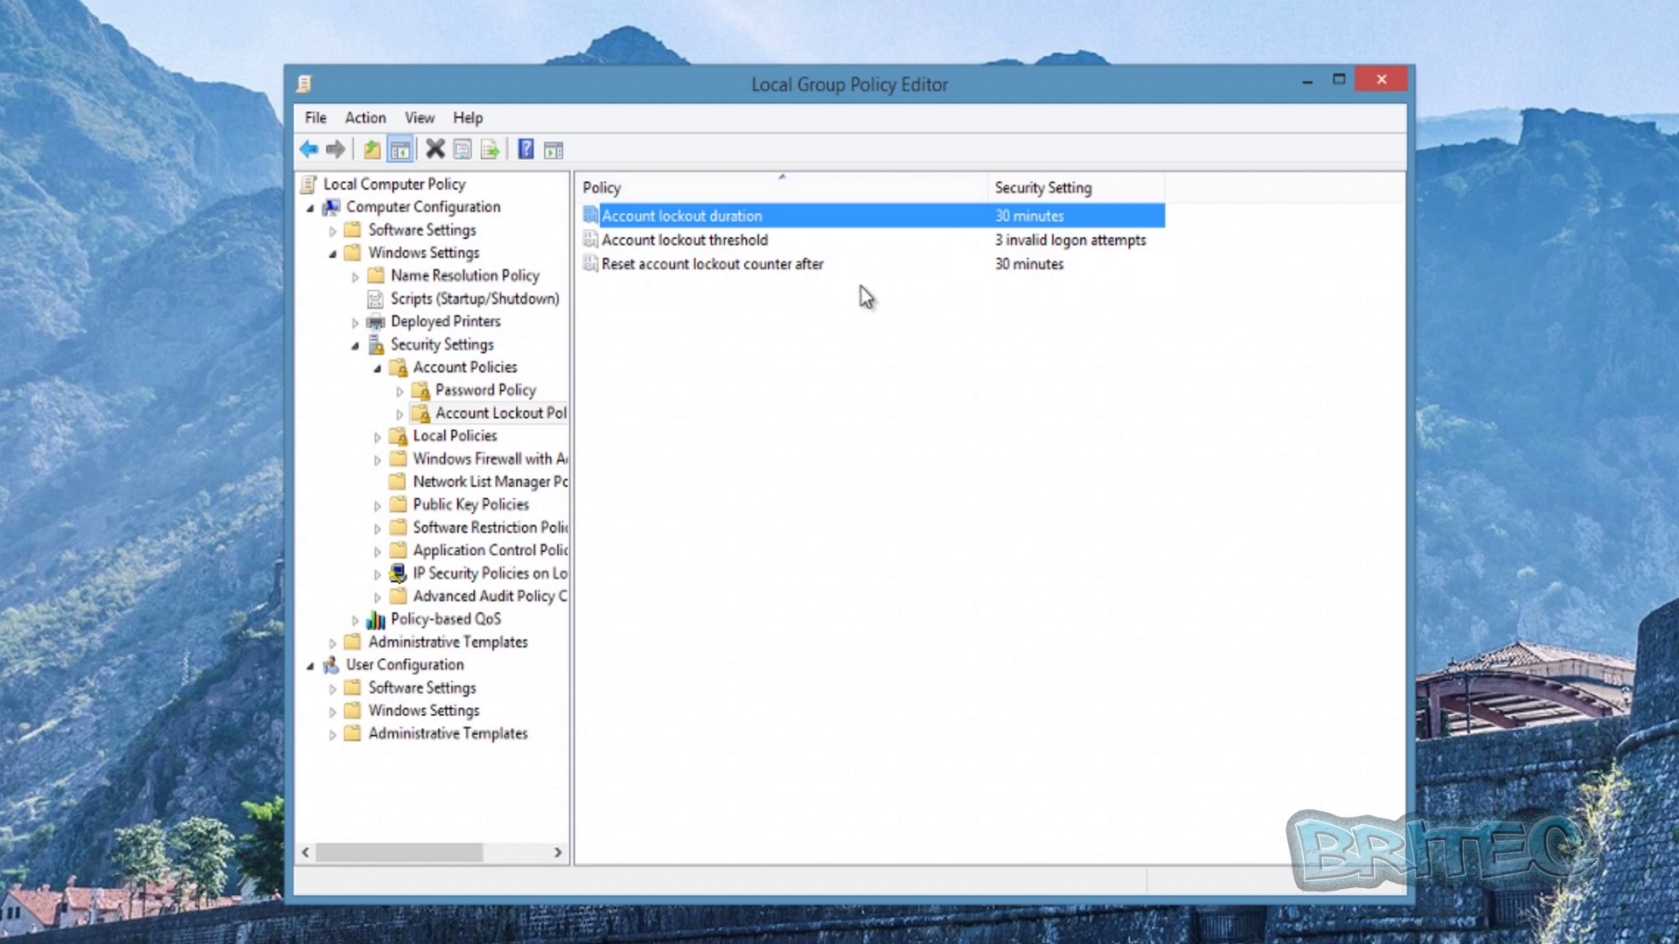
Sign out of Windows and dismiss the lock screen to reach the password prompt.
left_click(812, 267)
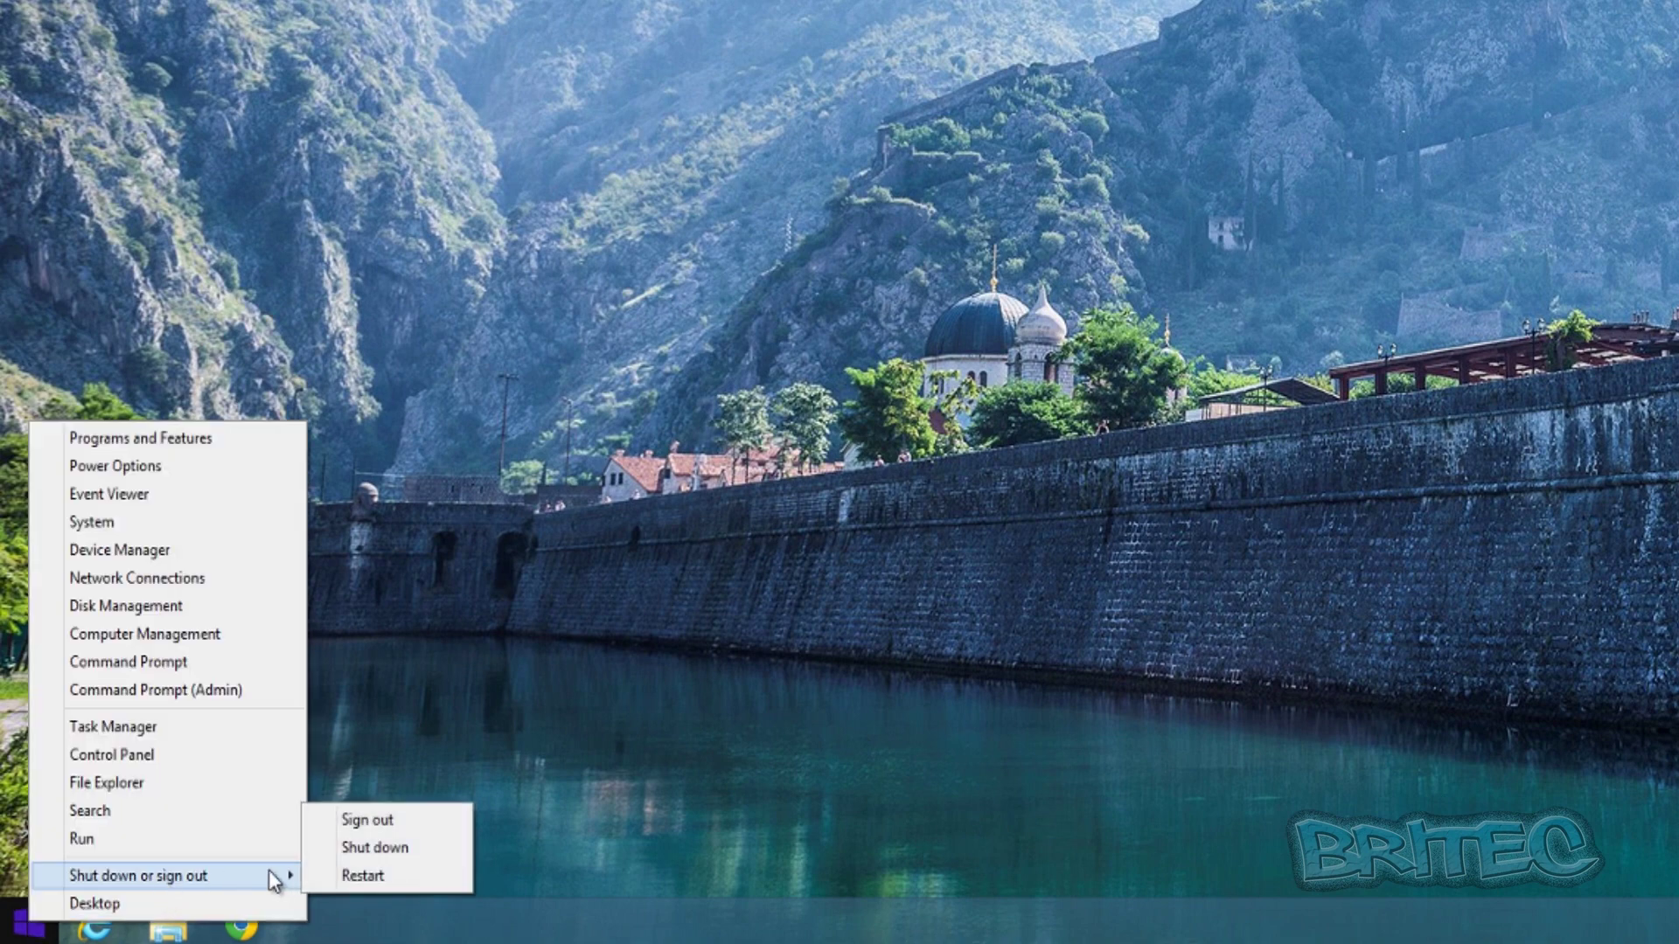
left_click(413, 832)
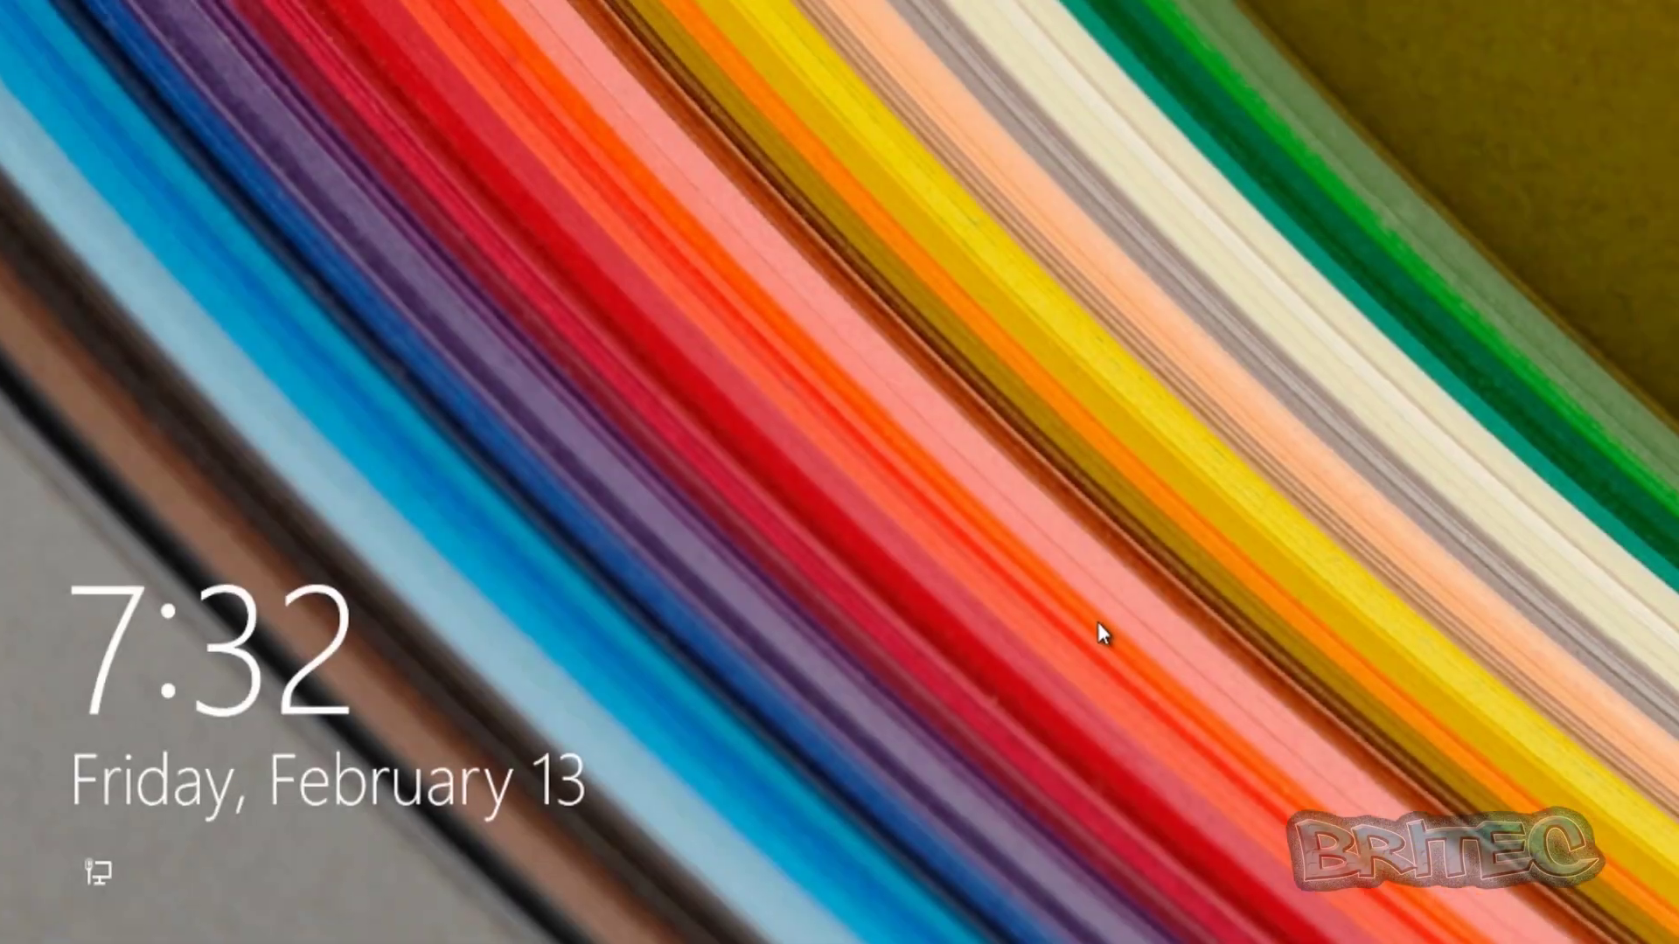
left_click(1097, 622)
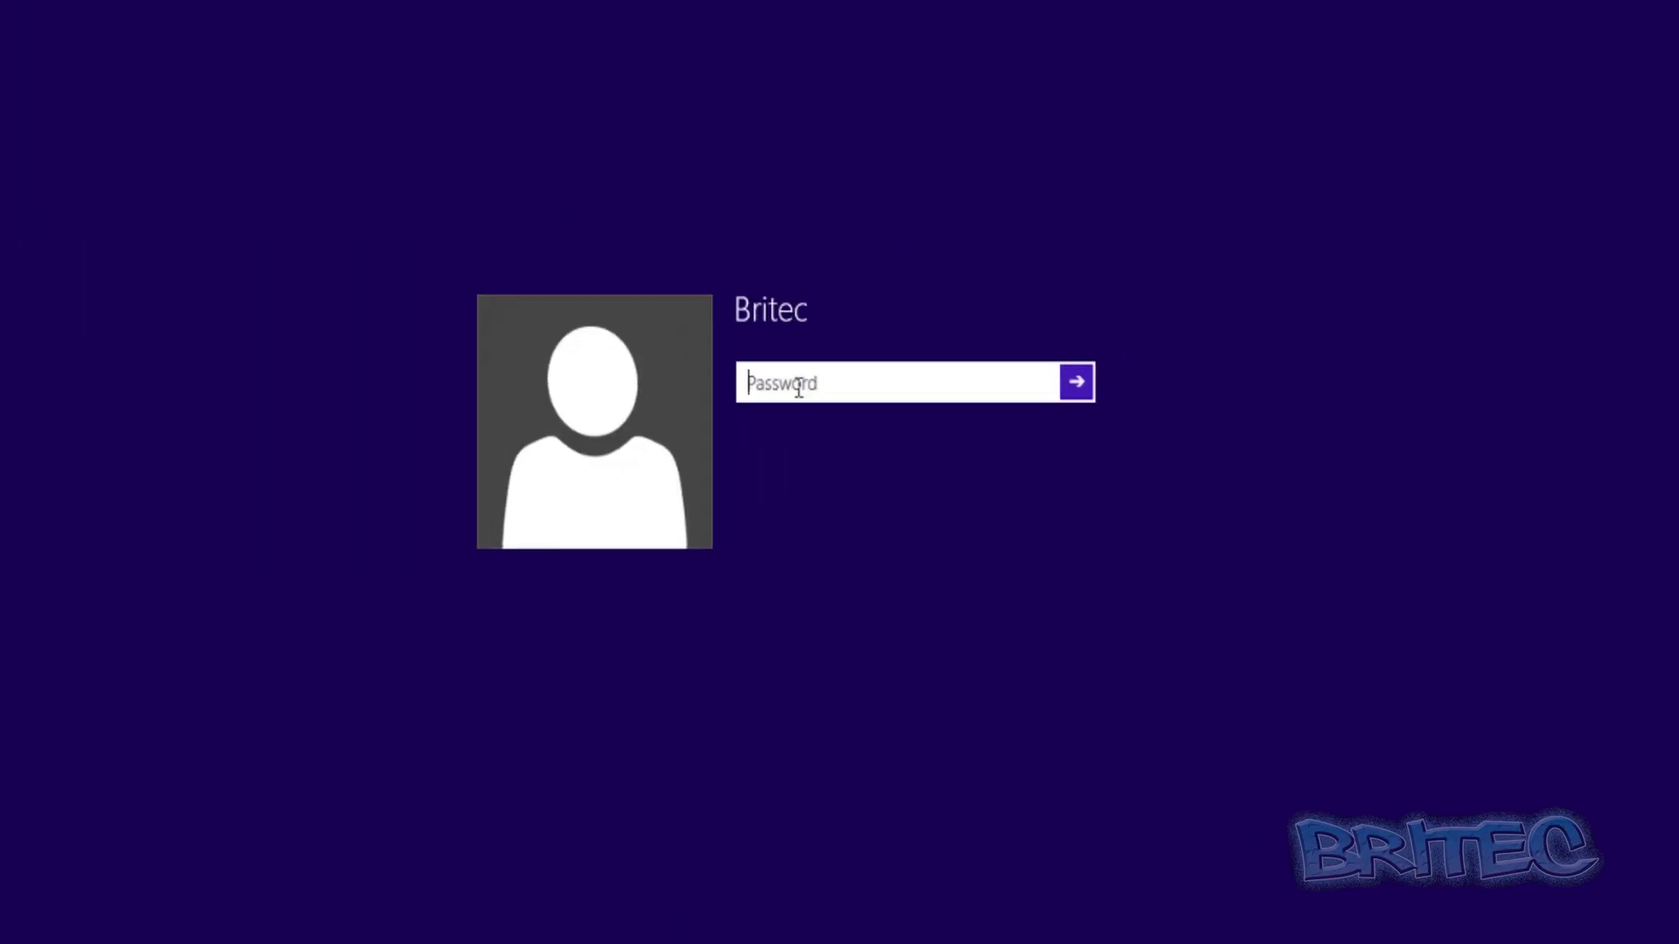
type("••••••")
Submit wrong passwords four times, dismissing each error, until the account locks out.
key("Return")
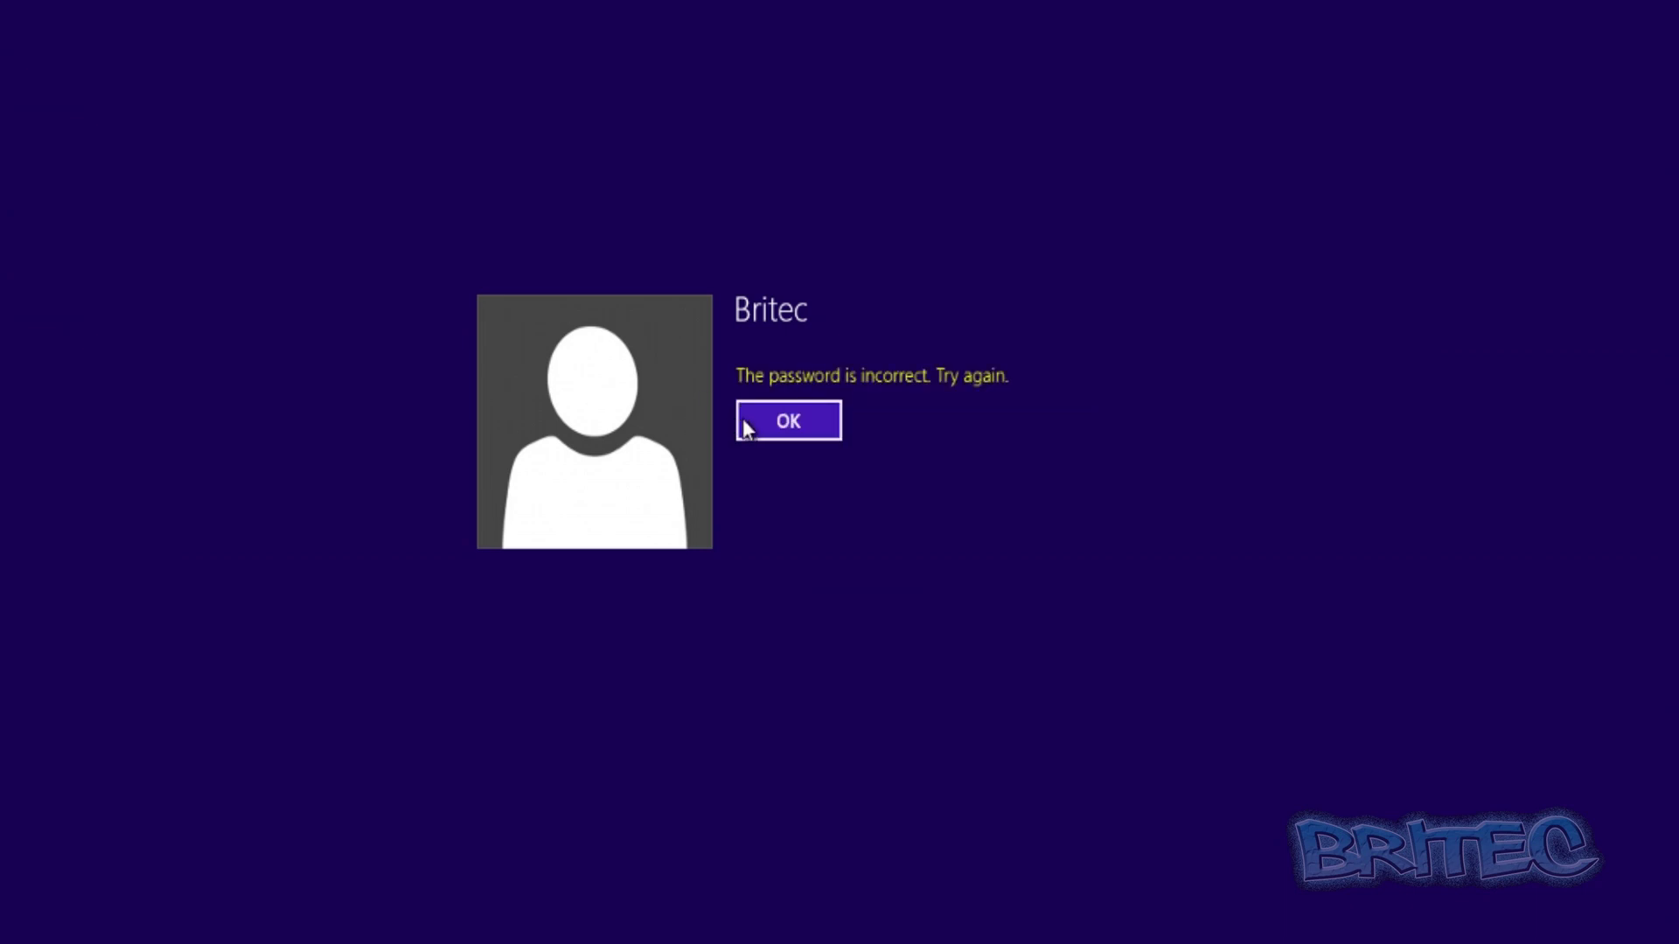
left_click(745, 424)
type("••")
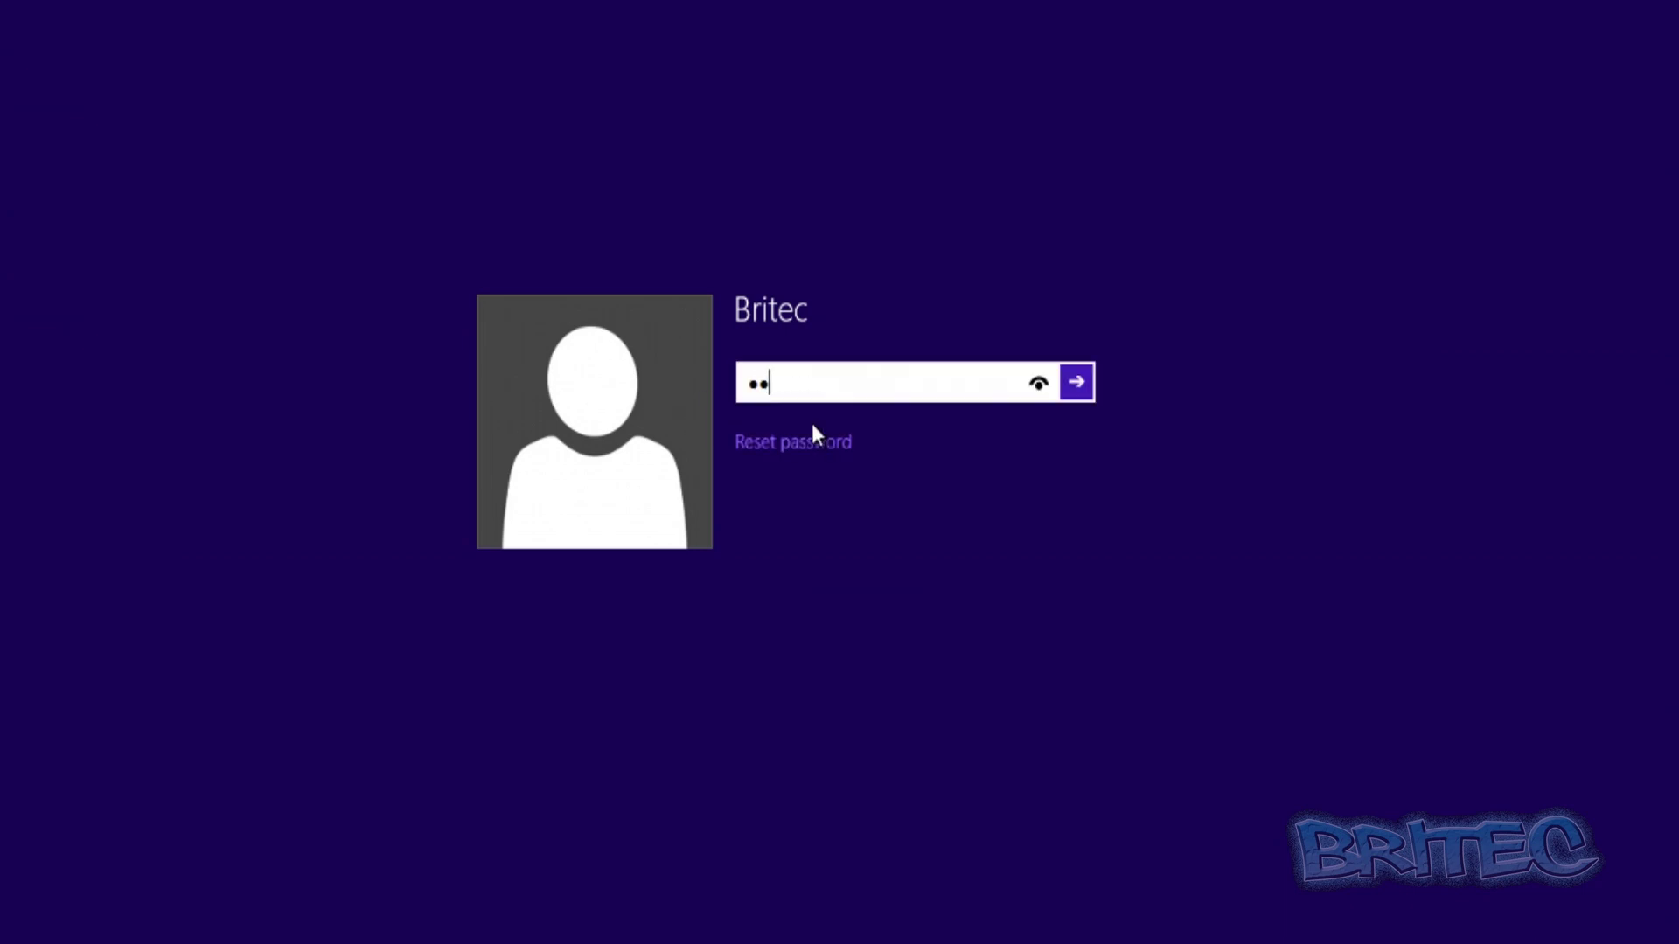
key("Return")
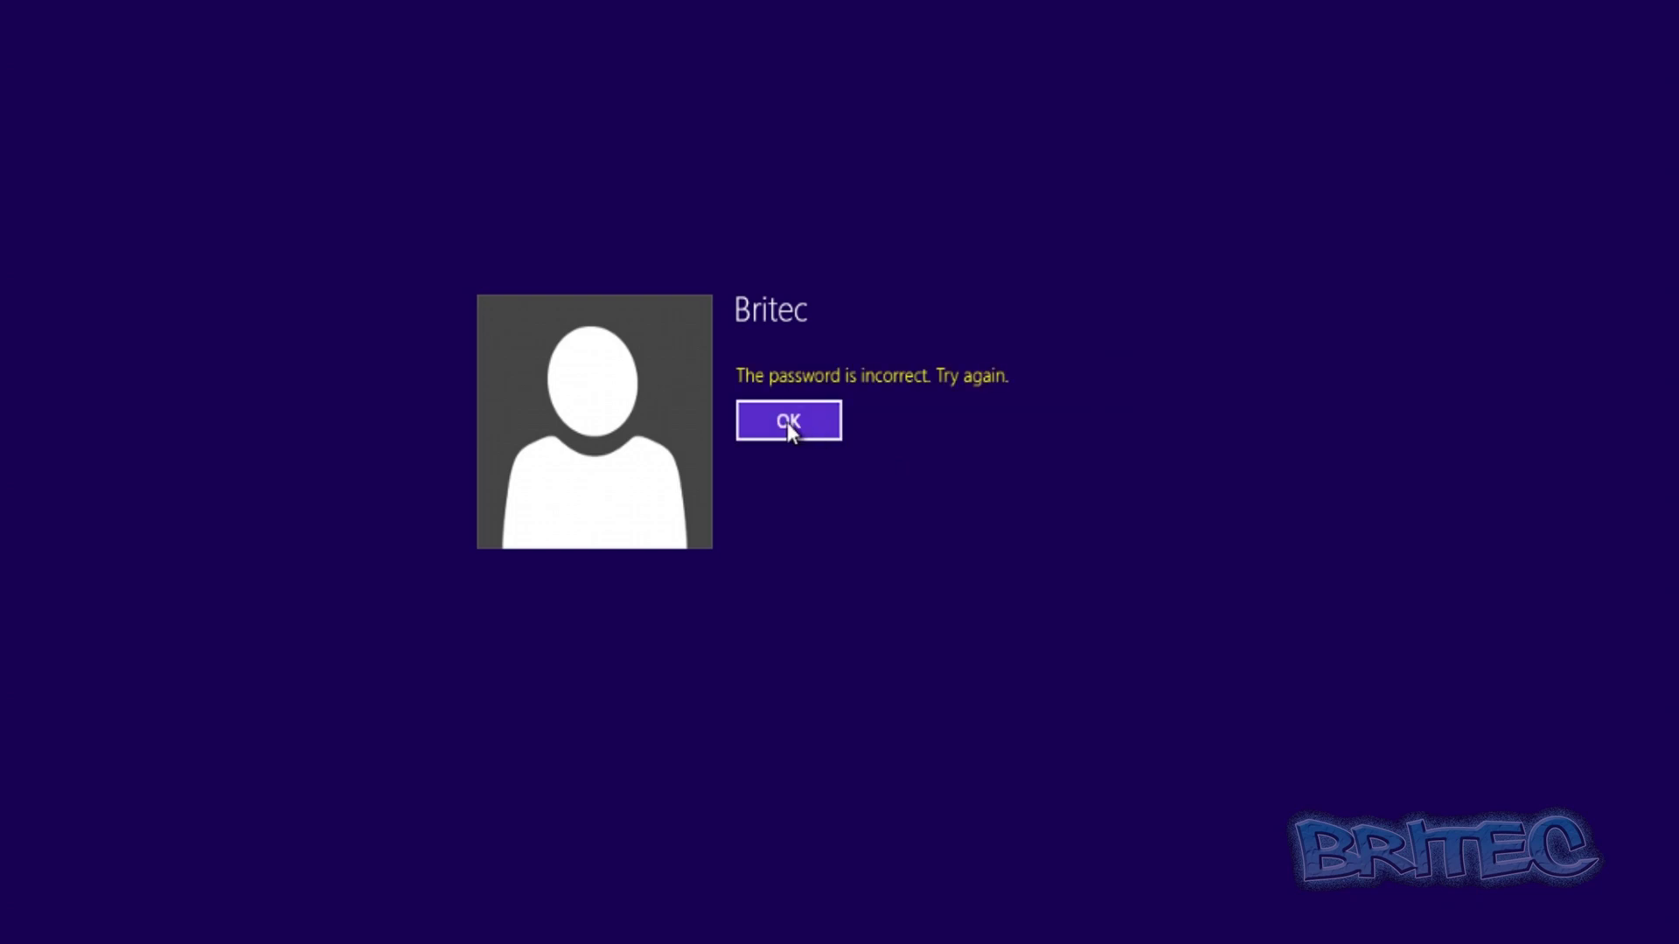
left_click(788, 422)
type("•••")
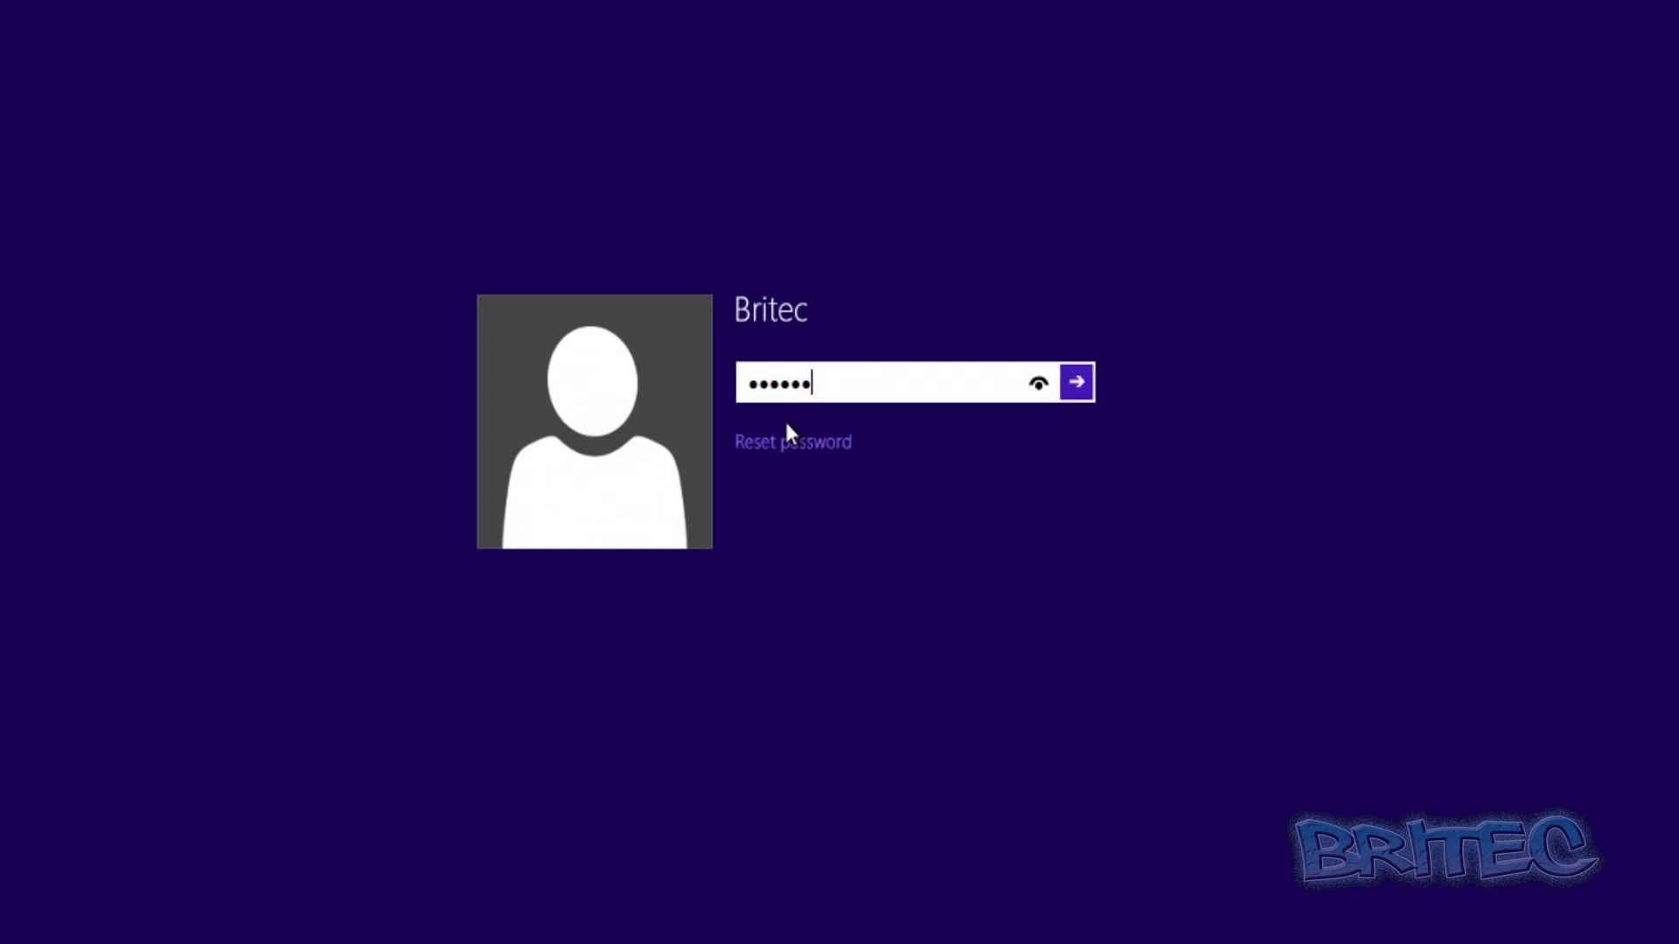
key("Return")
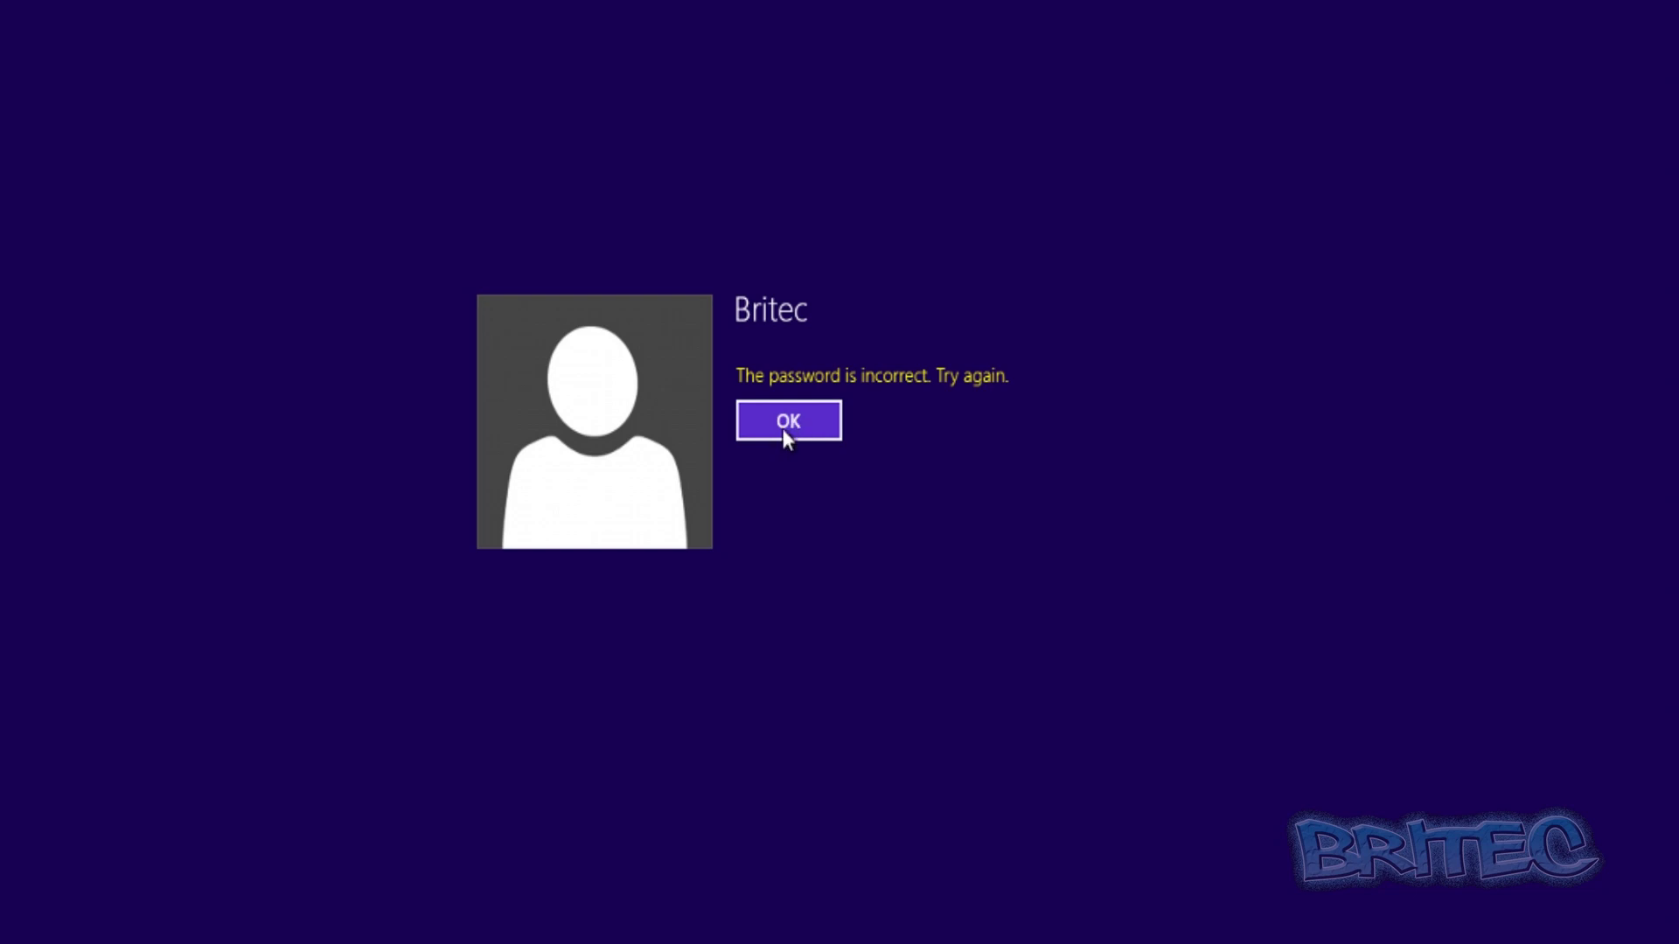
left_click(784, 429)
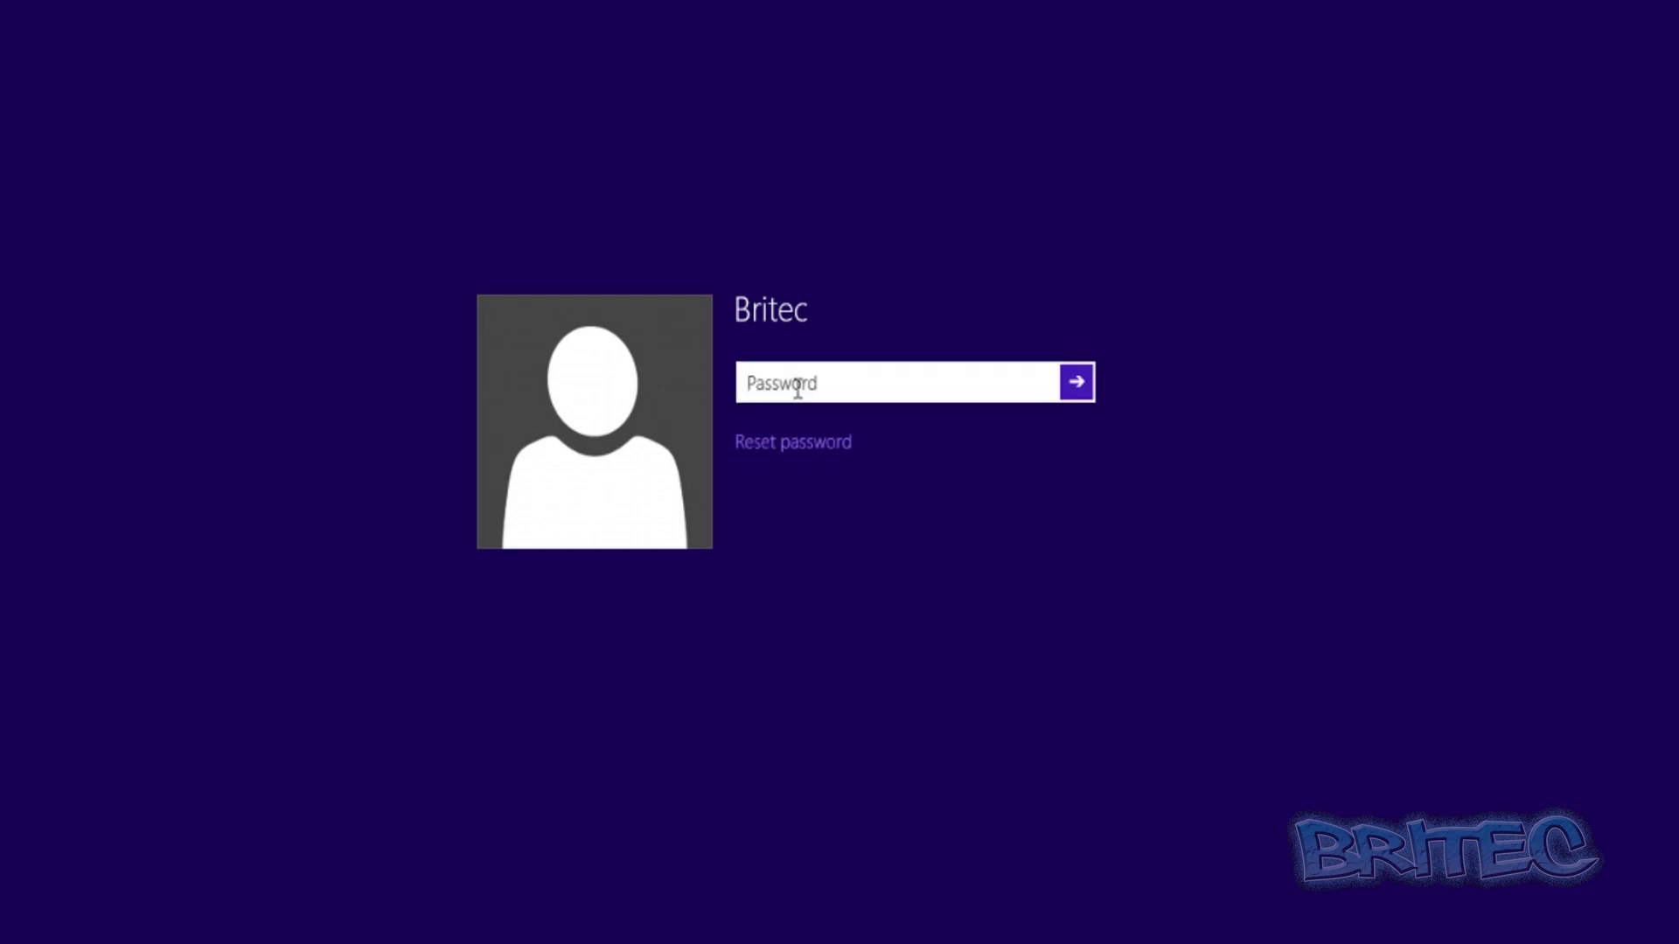
type("•••••••")
key("Return")
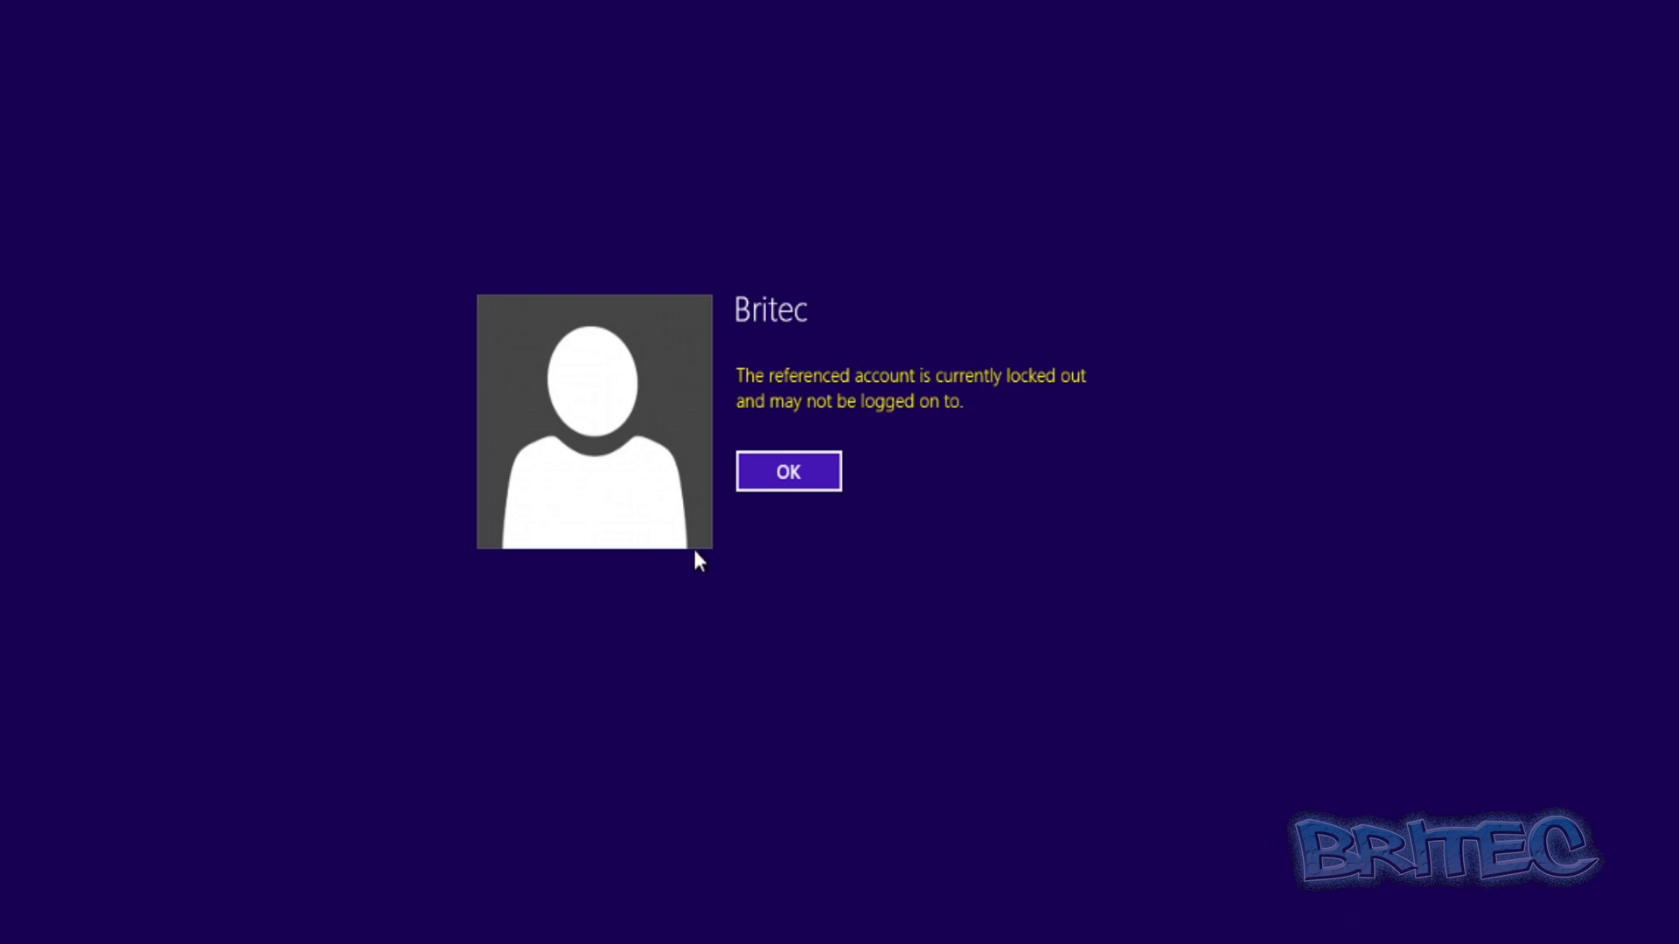
Acknowledge the 'account is currently locked out' message with OK.
left_click(787, 475)
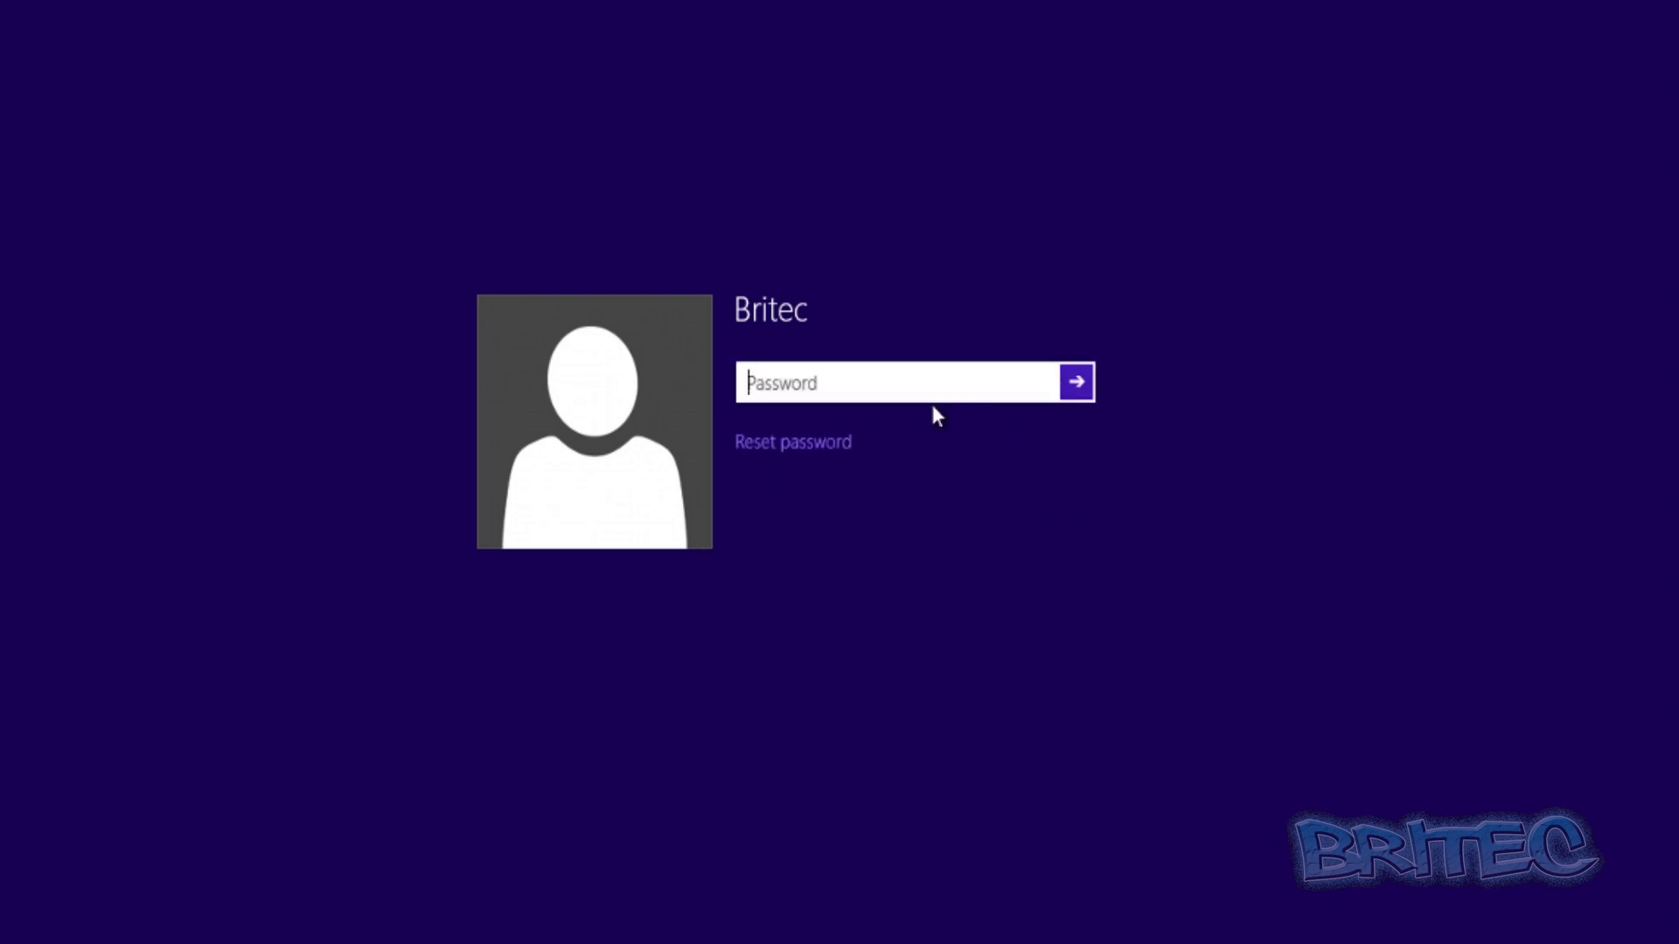